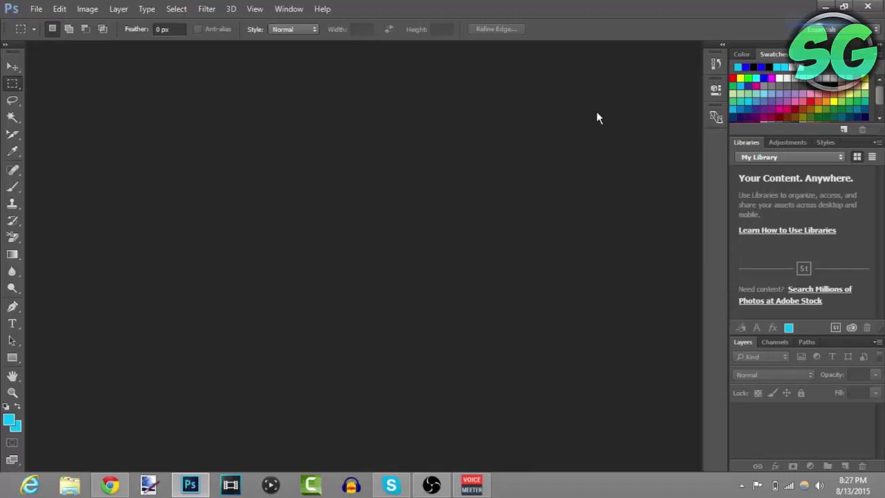
- Create a new blank document 1280 px wide and 720 px high from the File menu
left_click(36, 8)
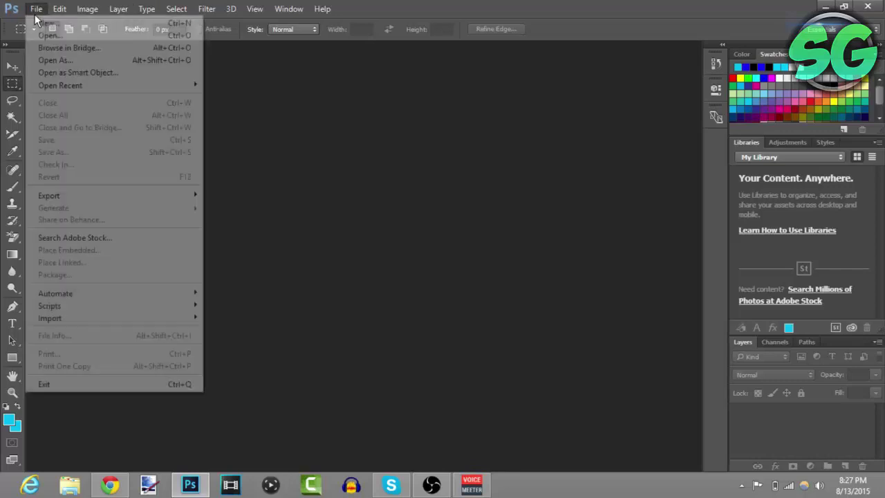
left_click(40, 21)
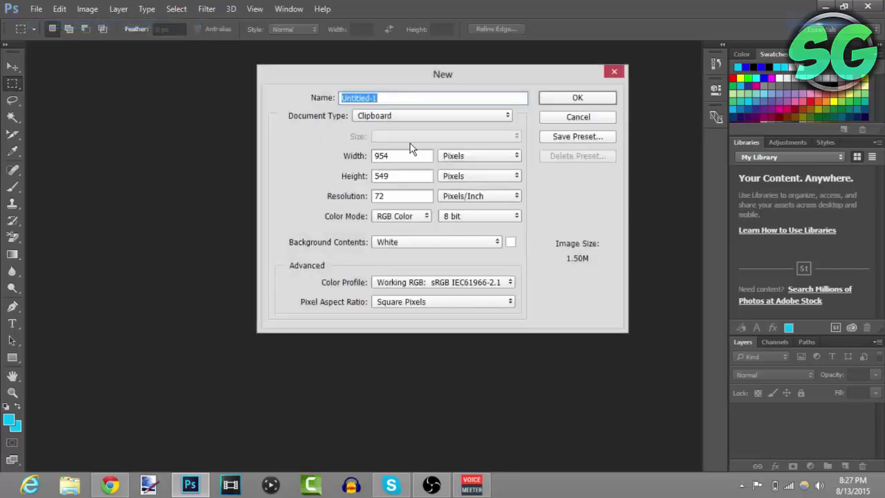
left_click(410, 152)
key("BackSpace")
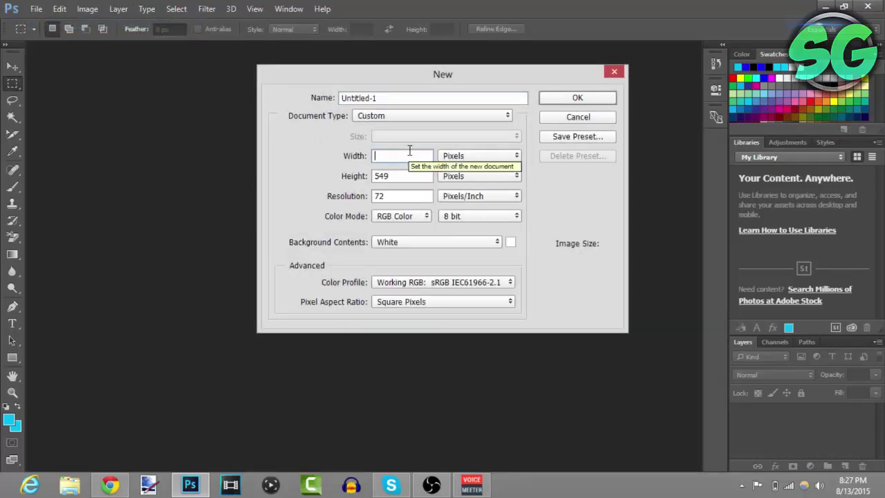
type("12")
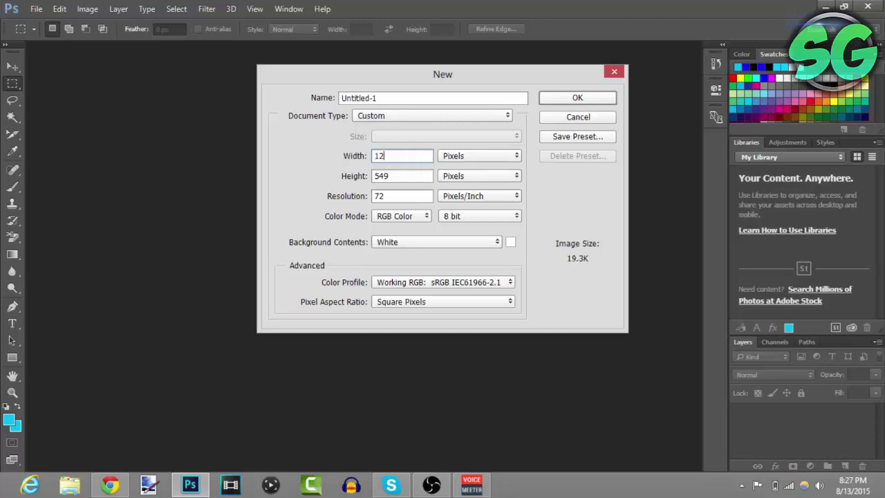
type("80")
key("Tab")
key("BackSpace")
type("720")
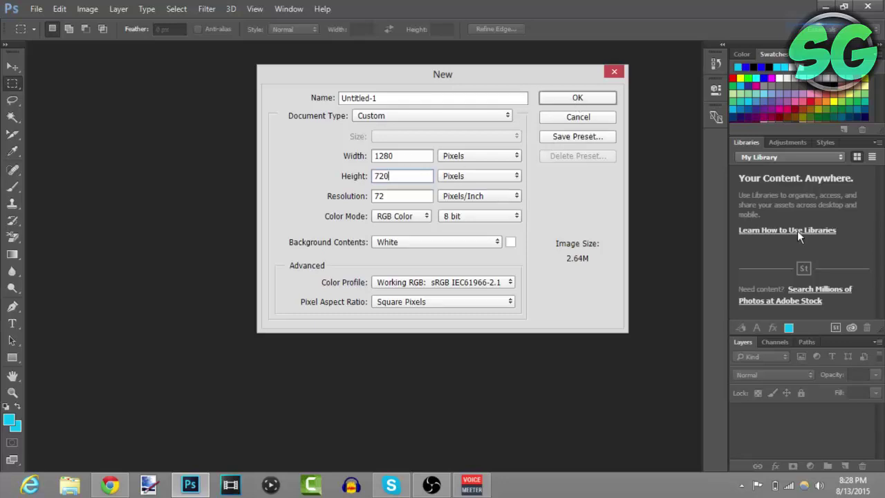
left_click(582, 98)
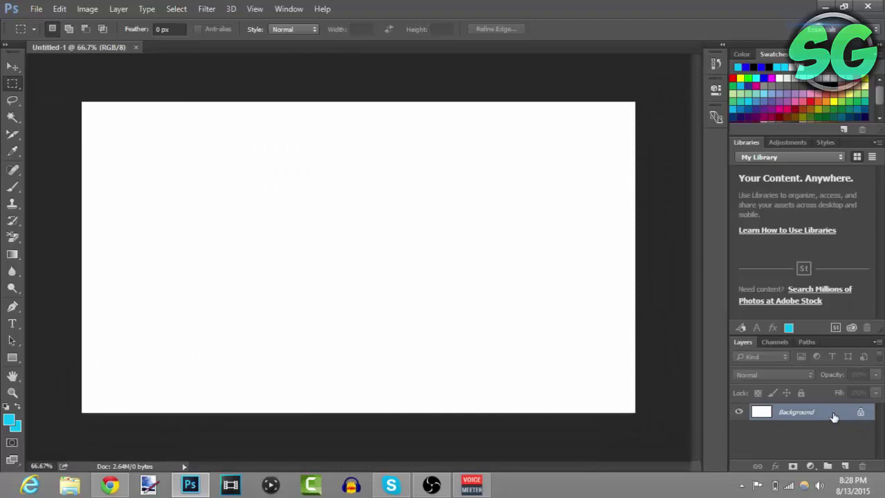
- Unlock the Background as Layer 0, add empty Layer 1 above it, and switch to Chrome
double_click(817, 413)
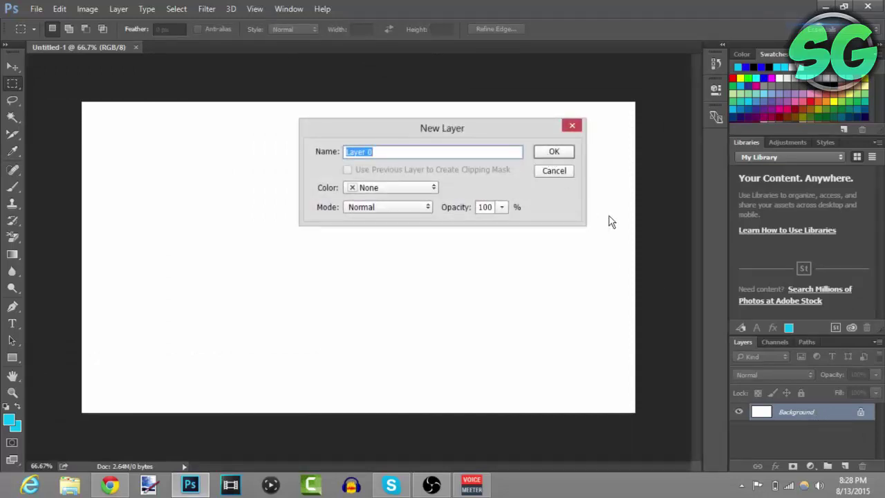
left_click(554, 153)
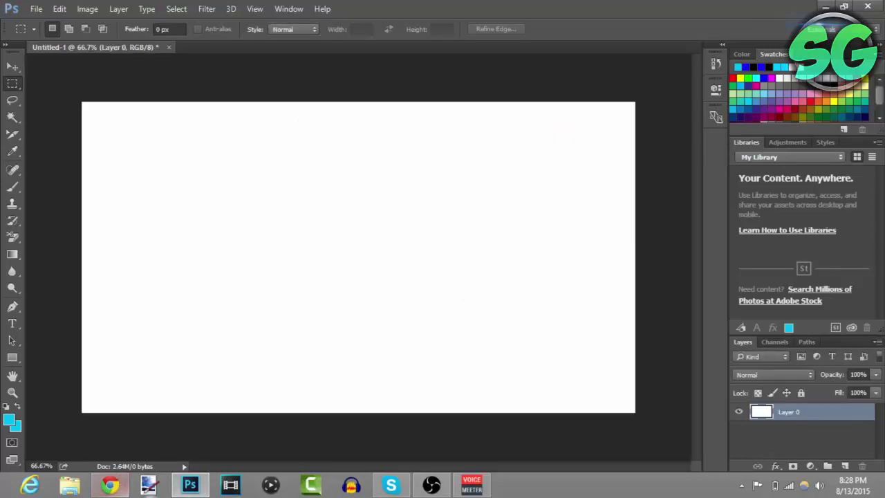
left_click(844, 465)
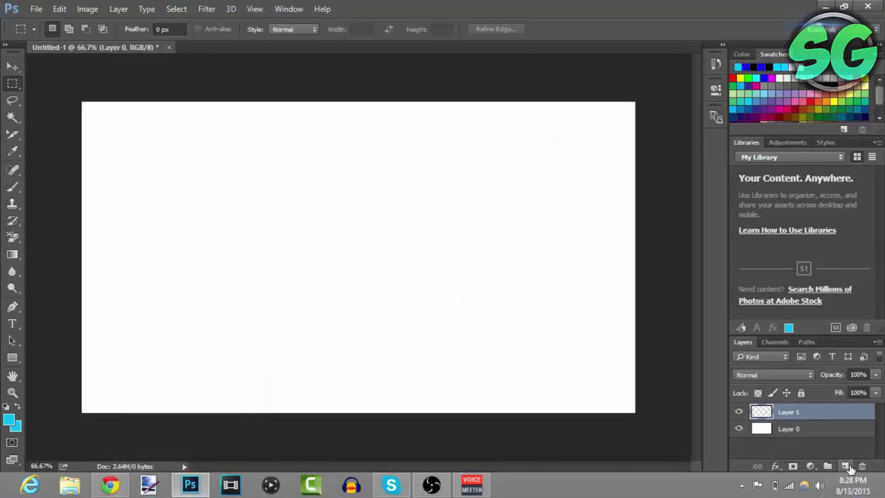
left_click(104, 486)
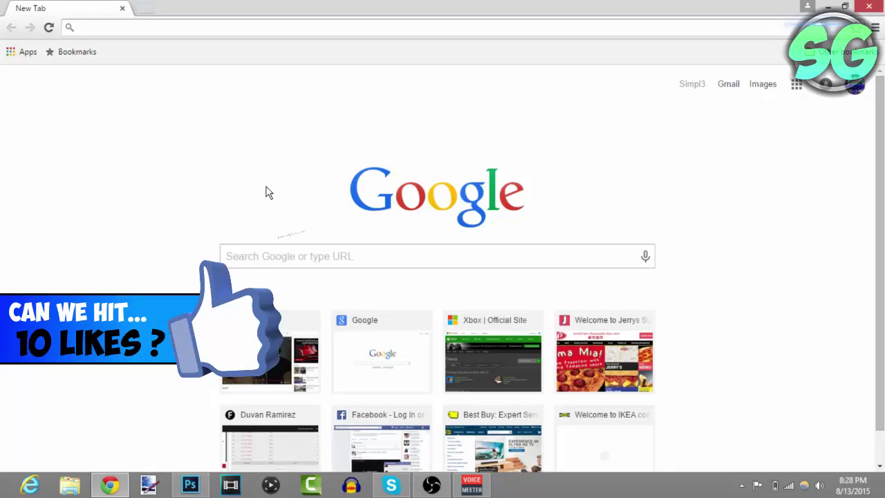
- Search Google Images for 'raid bo2'
type("raid")
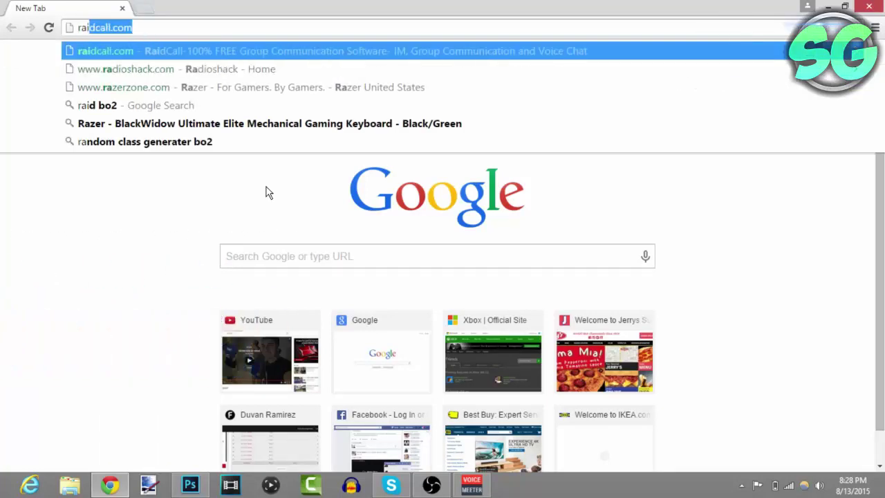
type(" bo2")
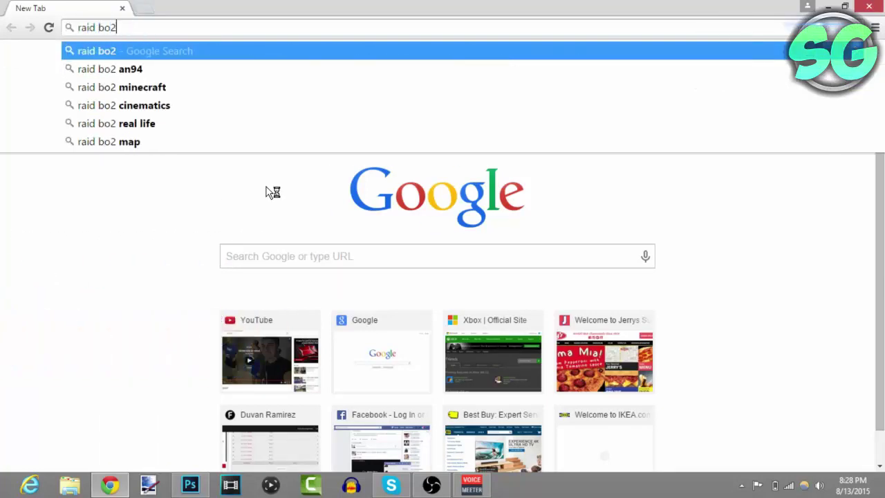
key("Return")
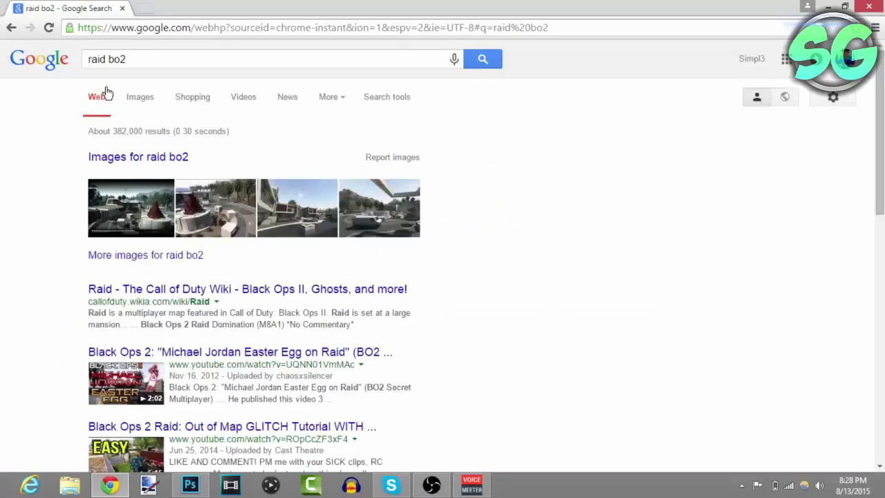
left_click(146, 113)
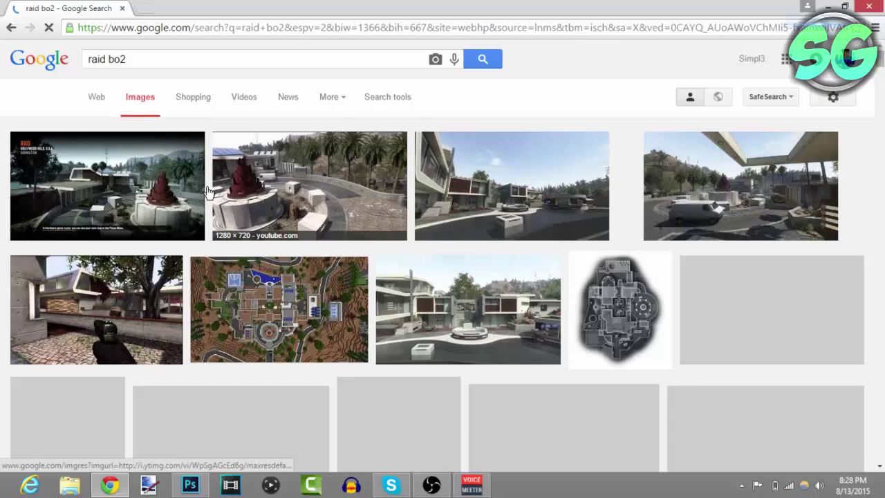
- Copy a large Raid map screenshot and return to Photoshop
left_click(355, 184)
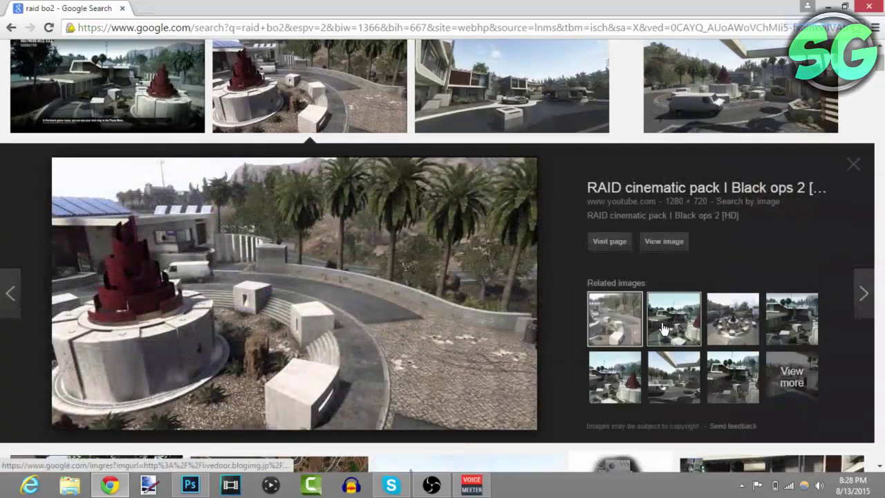
left_click(663, 329)
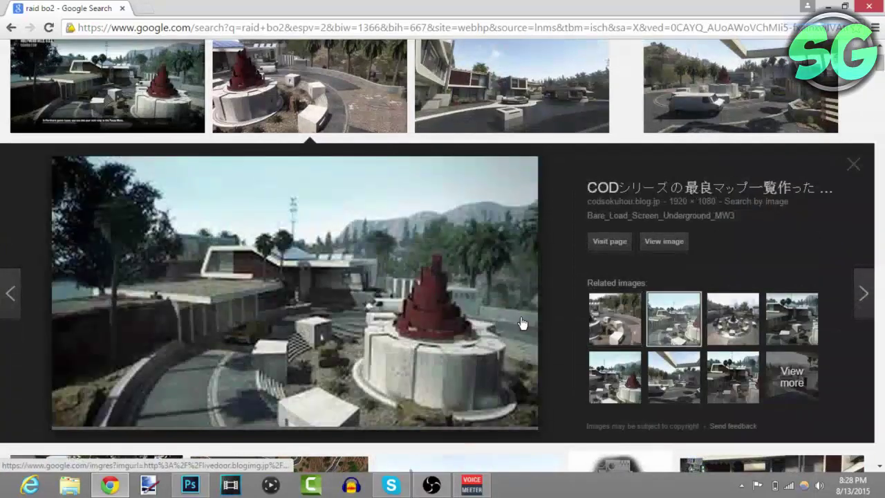
right_click(379, 332)
left_click(405, 248)
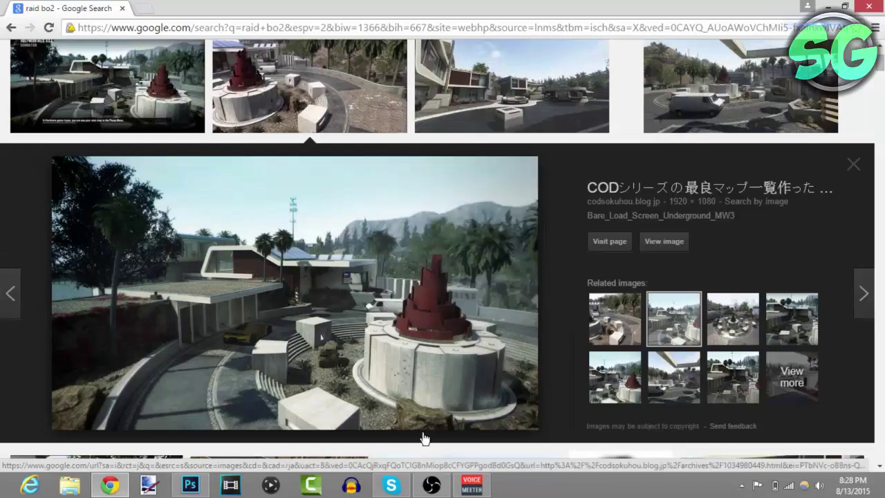
left_click(190, 485)
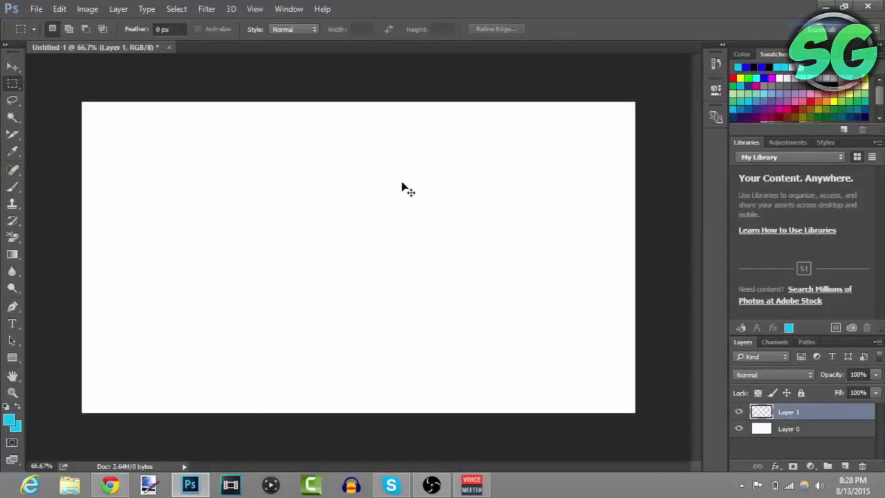
- Paste the Raid screenshot into Layer 1 and resize it to fill the 1280 × 720 canvas exactly
key("ctrl+v")
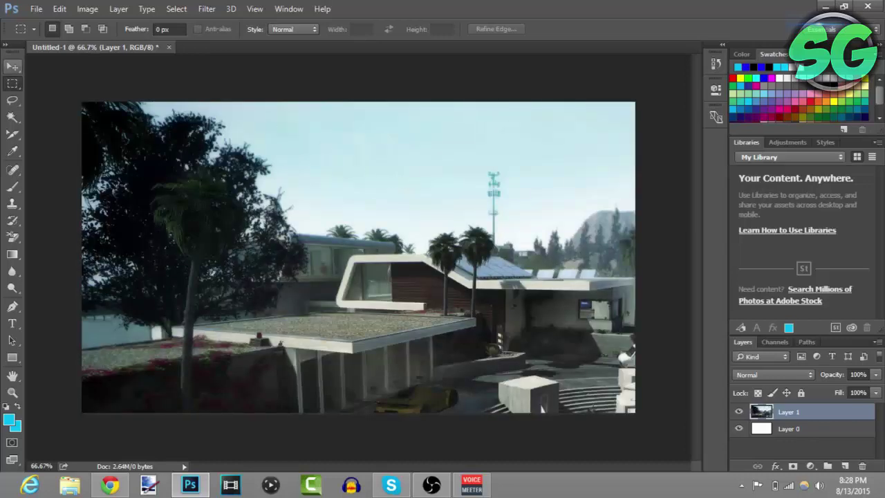
left_click(13, 66)
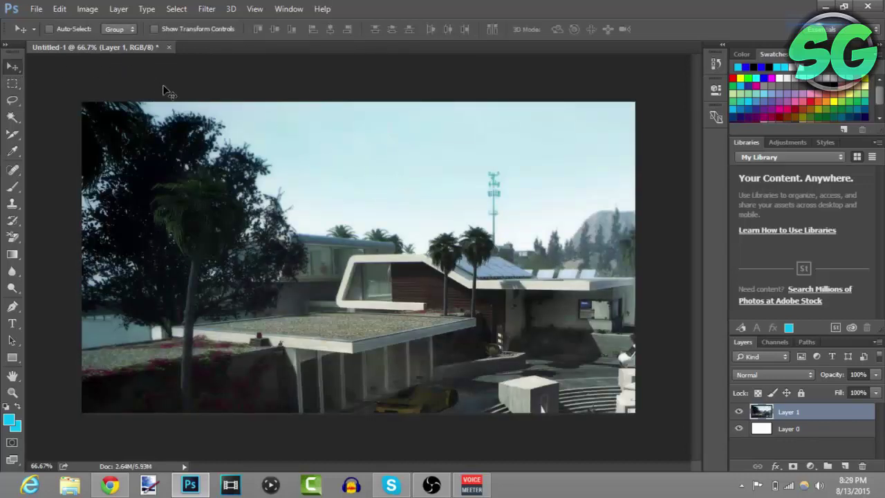
key("ctrl+t")
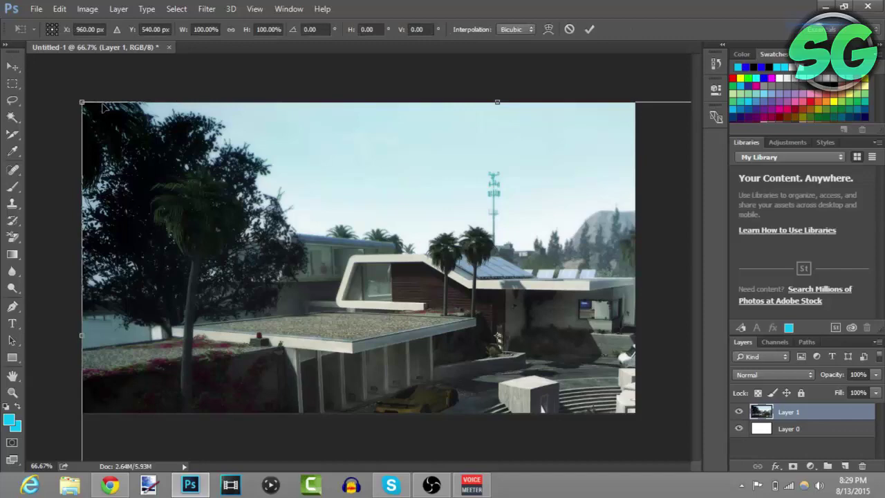
left_click_drag(81, 102, 179, 145)
left_click_drag(81, 104, 146, 137)
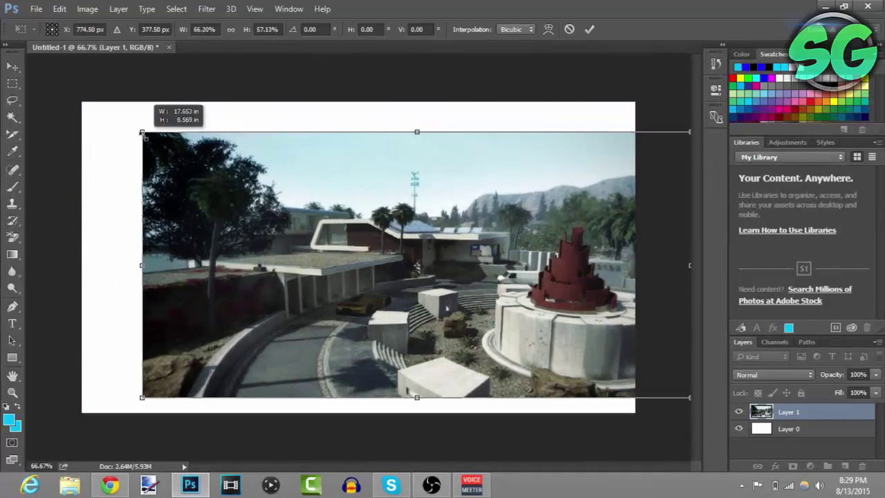
left_click_drag(256, 178, 215, 154)
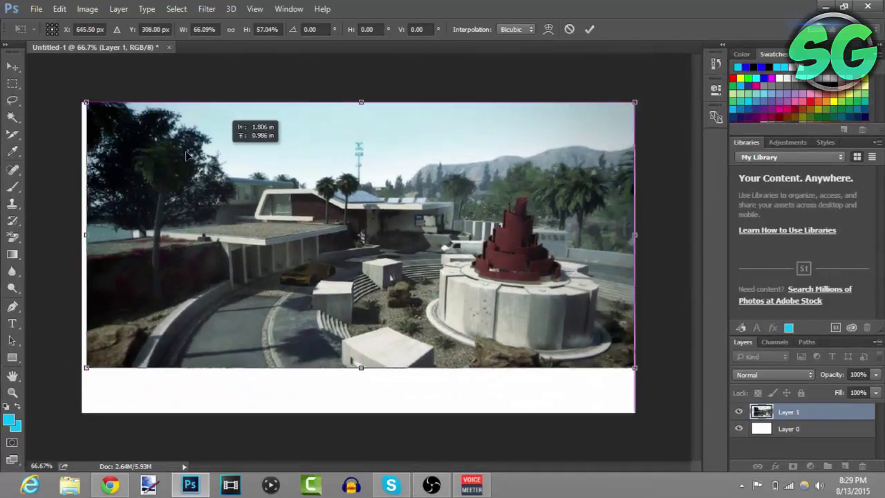
left_click_drag(85, 103, 82, 103)
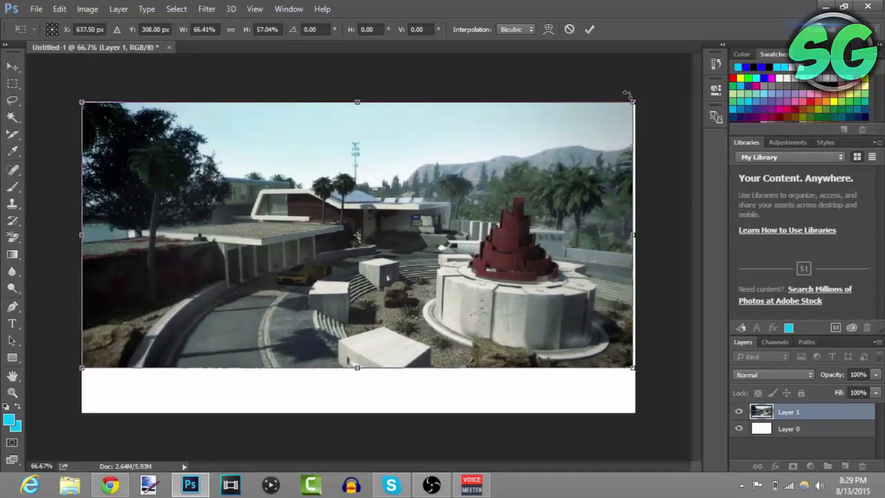
left_click_drag(633, 102, 634, 102)
left_click_drag(358, 367, 358, 412)
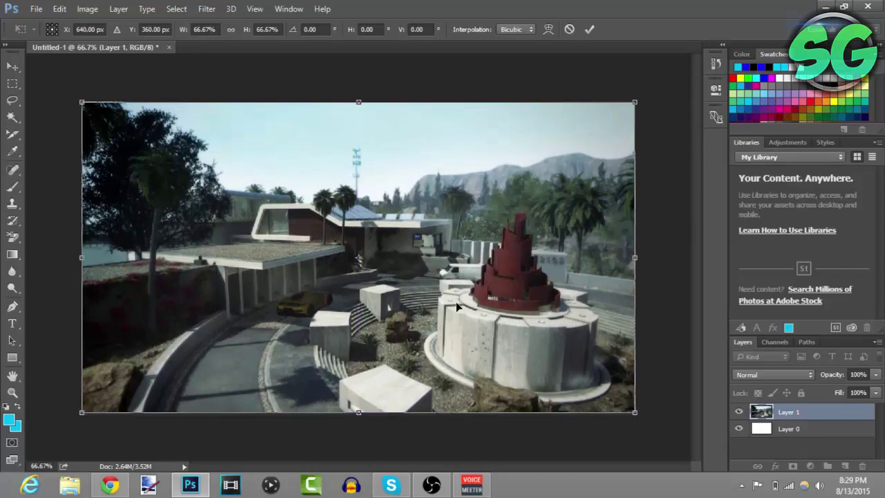
key("Return")
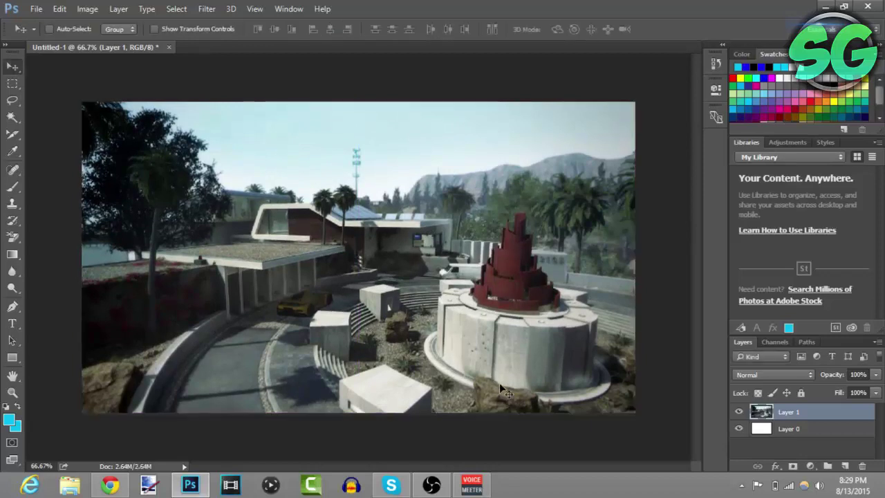
- Add a Satin effect to Layer 1 using a sampled cyan colour at about 65% opacity
double_click(830, 413)
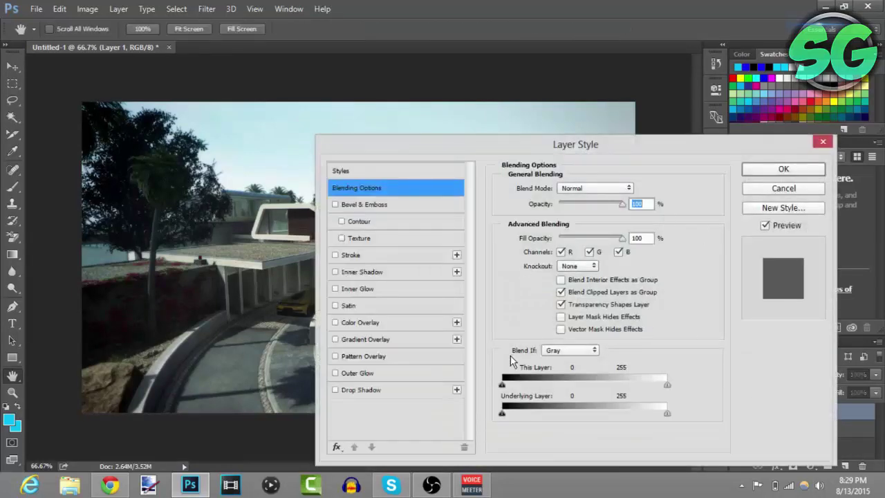
left_click(363, 305)
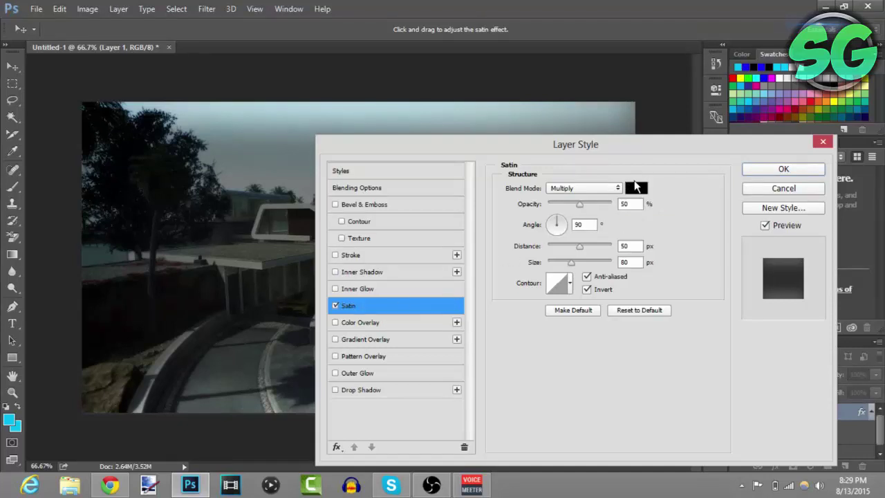
left_click_drag(557, 148, 494, 167)
left_click(577, 206)
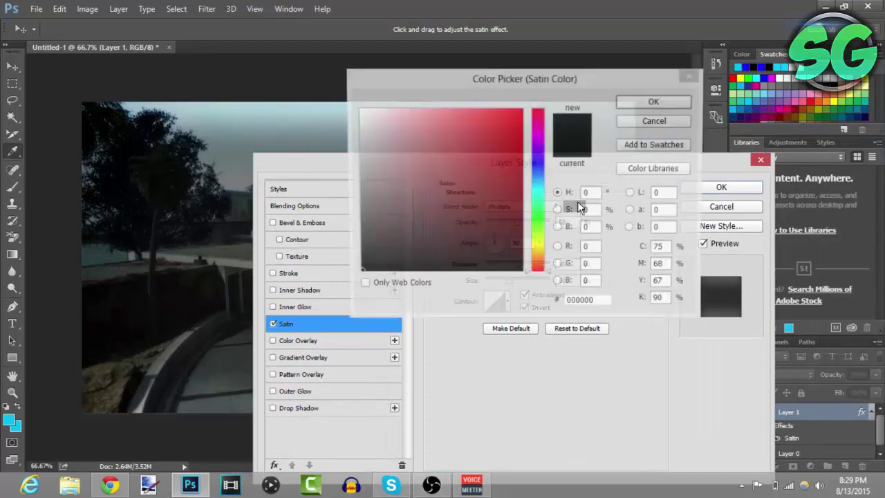
left_click(12, 416)
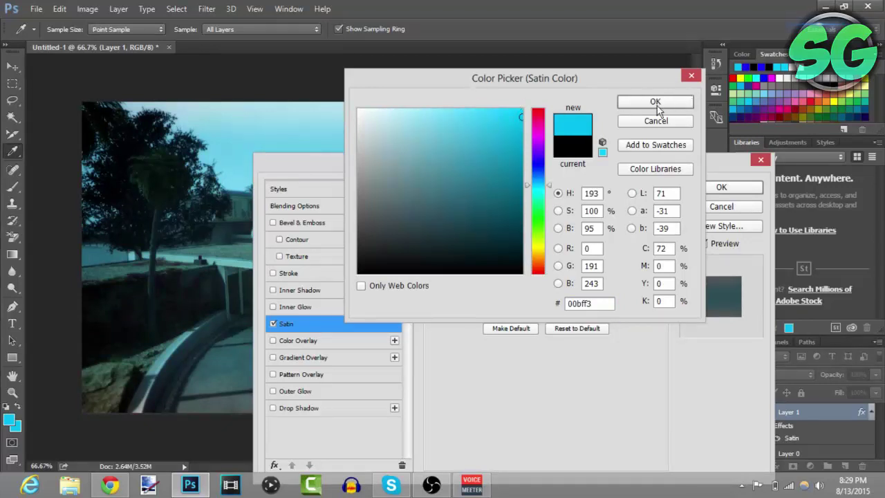
left_click(659, 107)
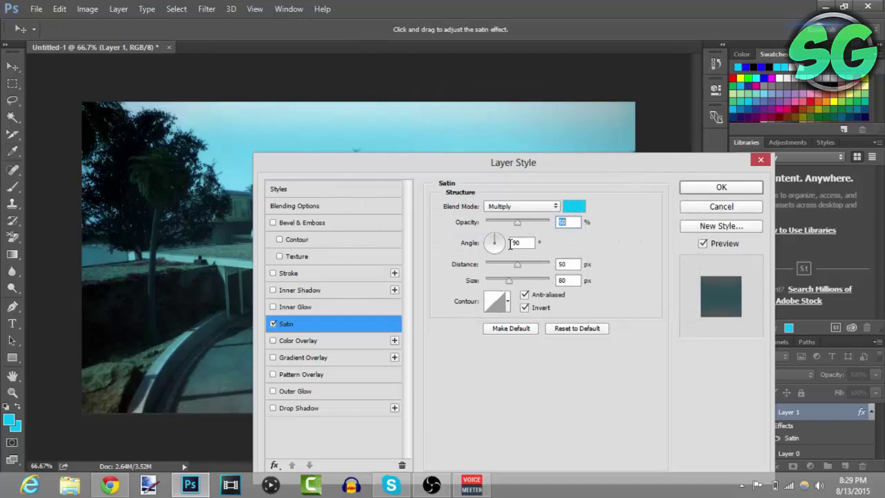
left_click_drag(516, 220, 530, 232)
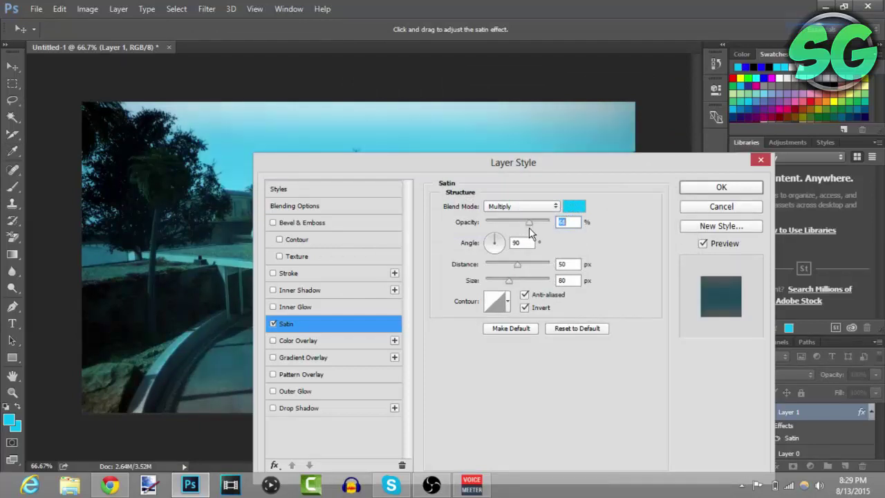
- Darken the Satin colour to deep teal, set distance 0 and opacity 72%, and apply
left_click(574, 206)
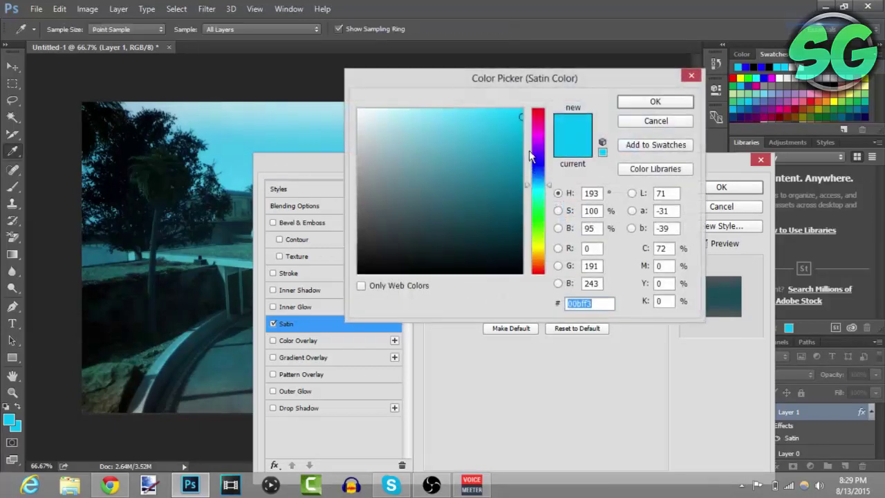
left_click_drag(521, 127, 526, 188)
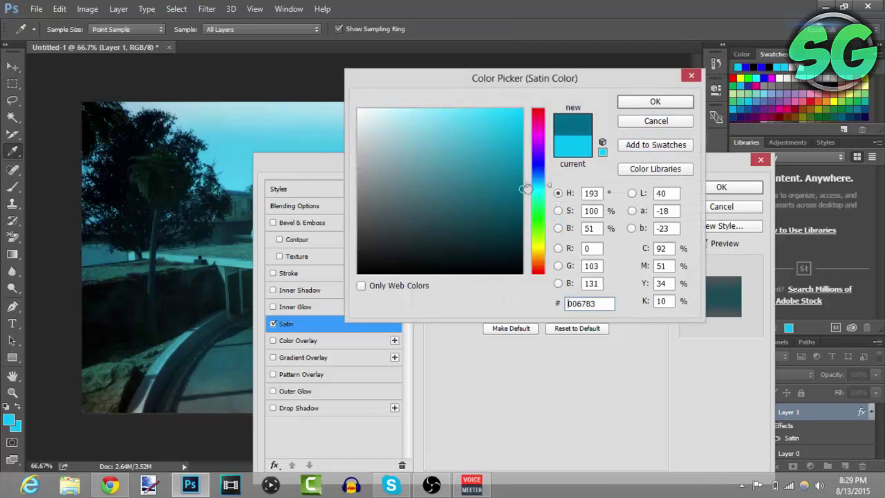
left_click(639, 100)
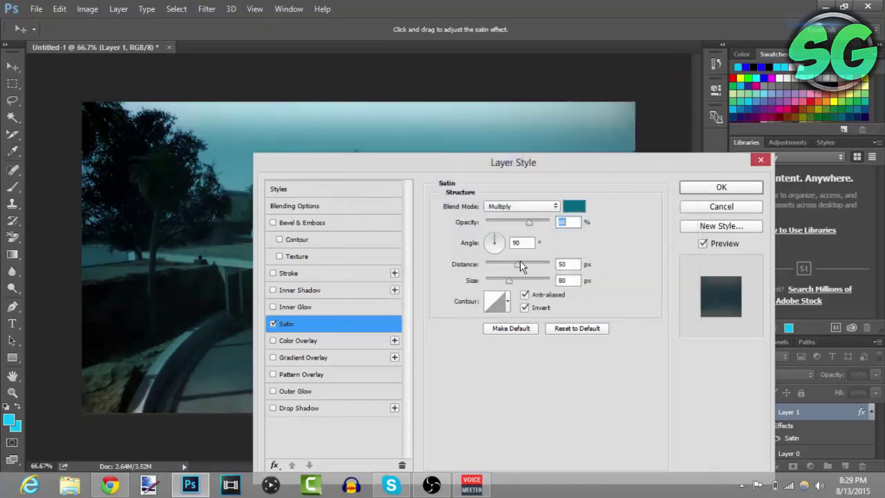
left_click_drag(517, 264, 481, 271)
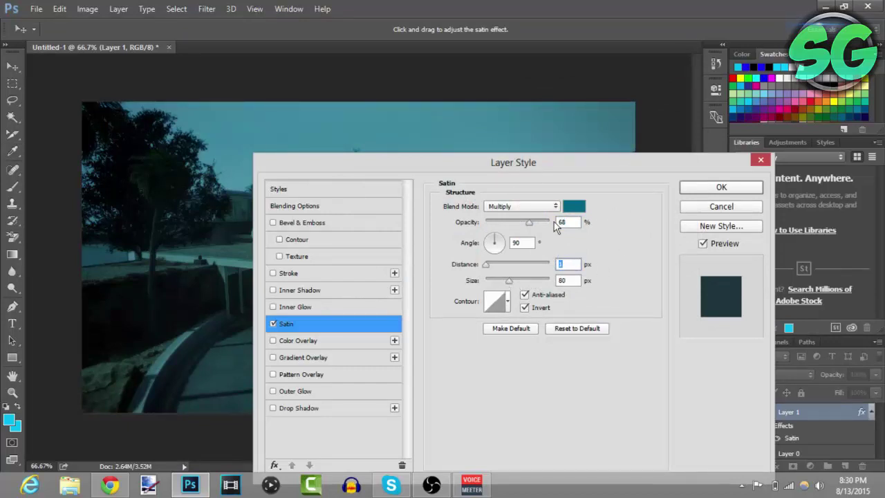
left_click_drag(530, 223, 531, 222)
left_click(707, 192)
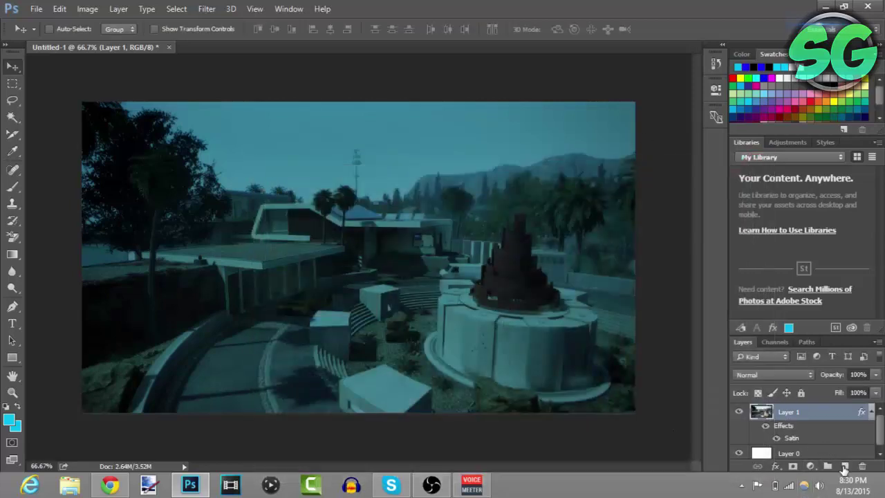
- Add Layer 2 and paint soft cyan around the map's edges with a 600 px, 0% hardness brush
left_click(844, 467)
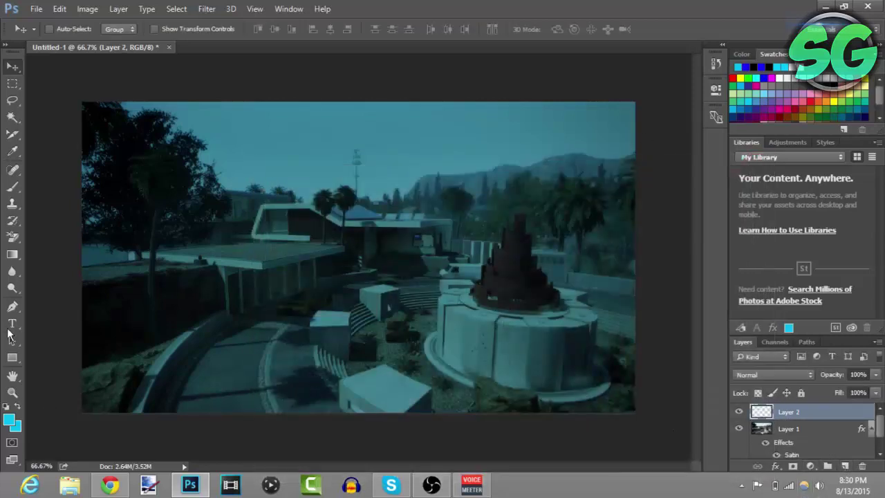
left_click(13, 189)
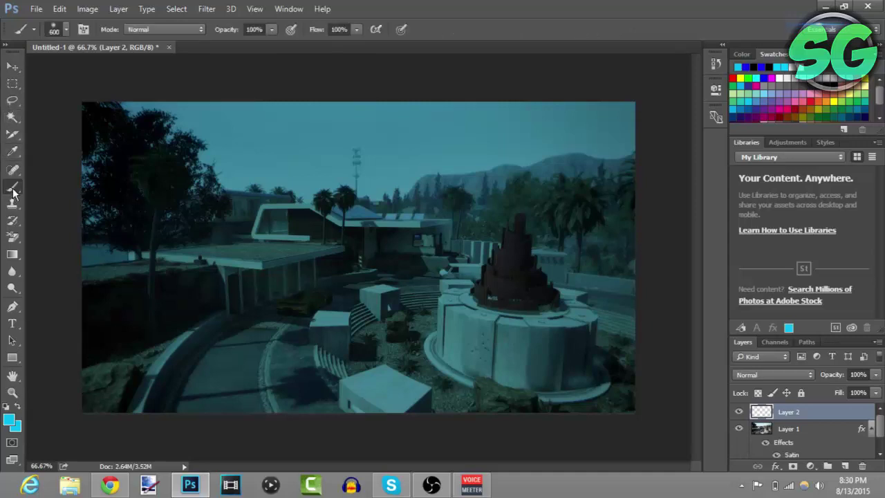
left_click(66, 31)
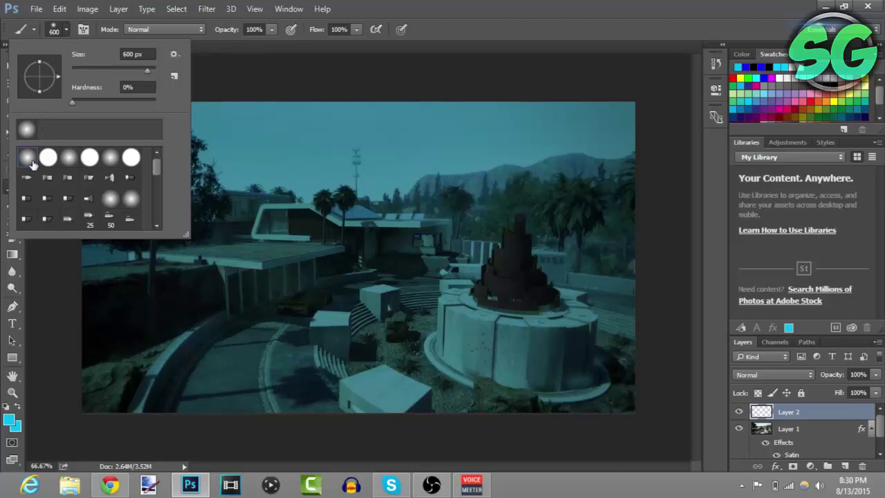
left_click(60, 26)
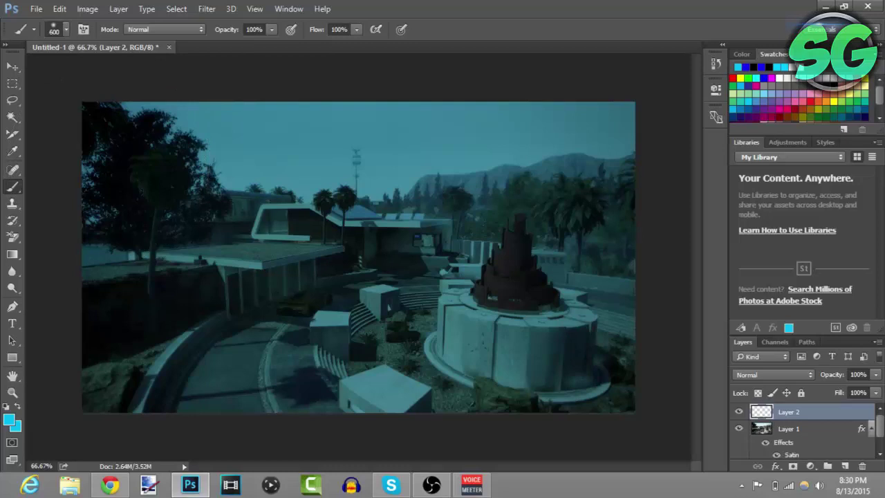
mouse_move(103, 111)
left_mouse_down()
mouse_move(96, 415)
mouse_move(178, 380)
mouse_move(356, 424)
mouse_move(523, 405)
mouse_move(636, 314)
mouse_move(652, 148)
mouse_move(613, 60)
mouse_move(560, 131)
left_mouse_up()
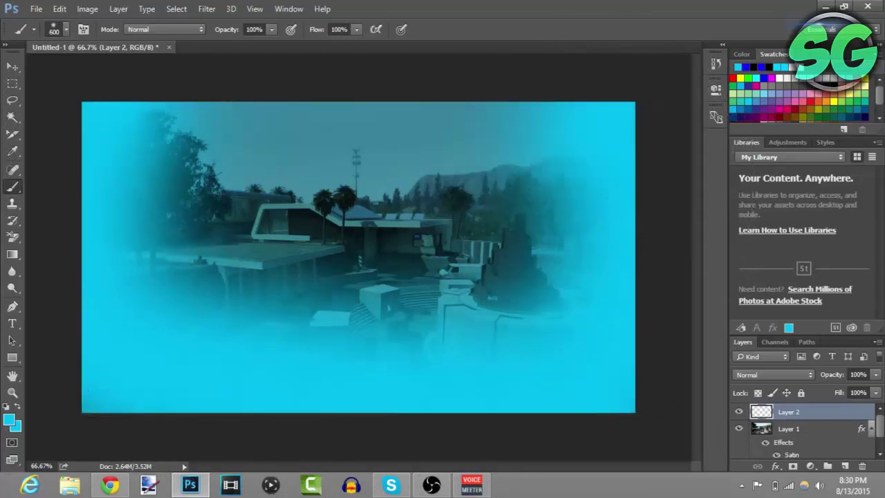
- Lower Layer 2's opacity to 77%
left_click(876, 375)
left_click_drag(873, 391, 862, 392)
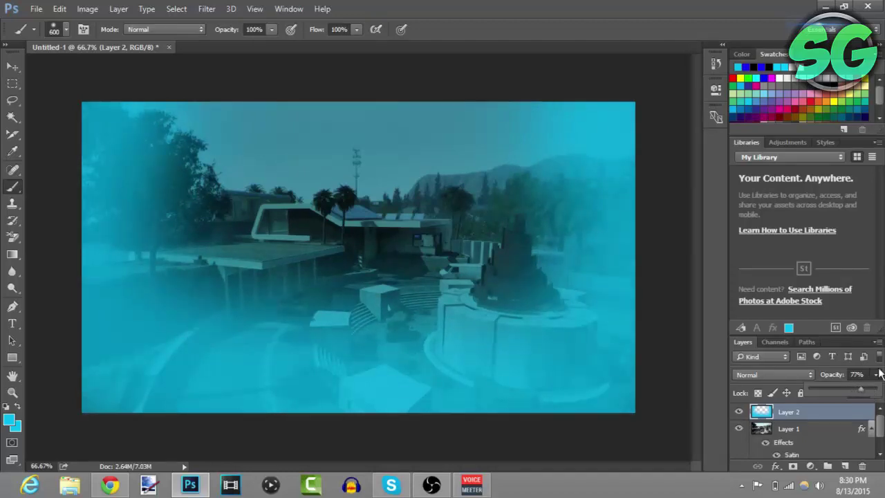
left_click(877, 374)
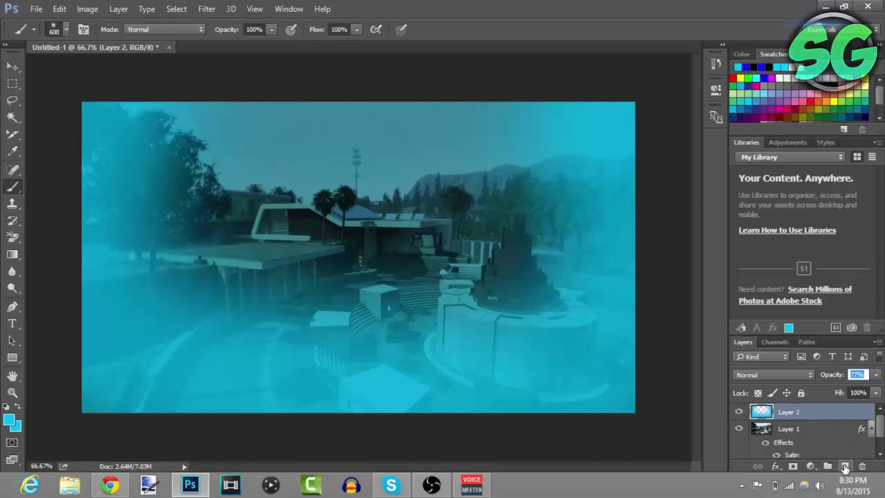
- Add empty Layer 3 above the cyan layer and switch to Chrome
left_click(844, 465)
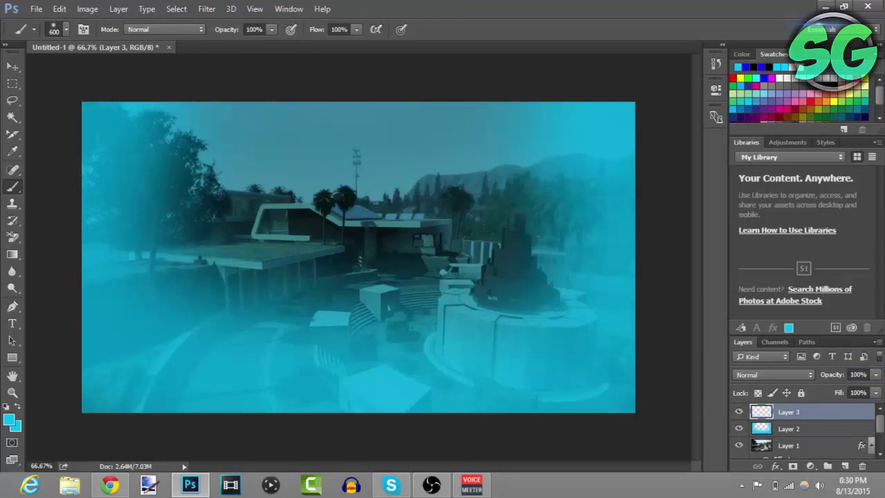
left_click(112, 485)
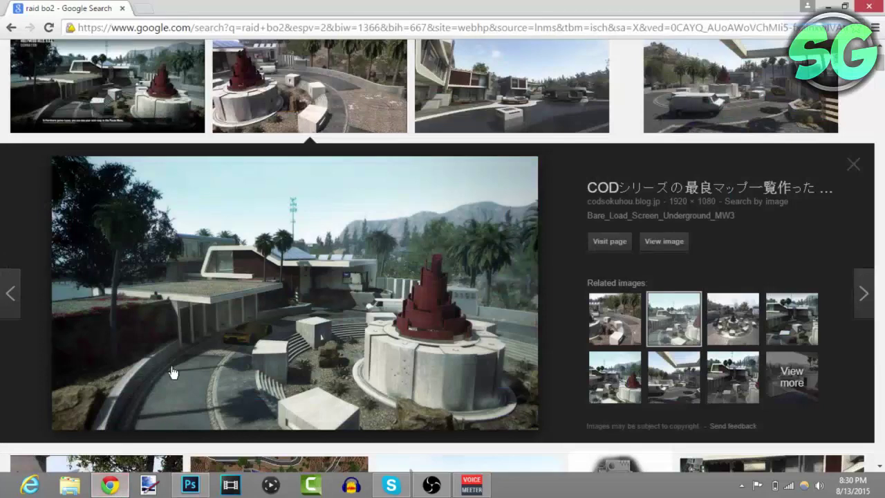
scroll(322, 444, "up", 2)
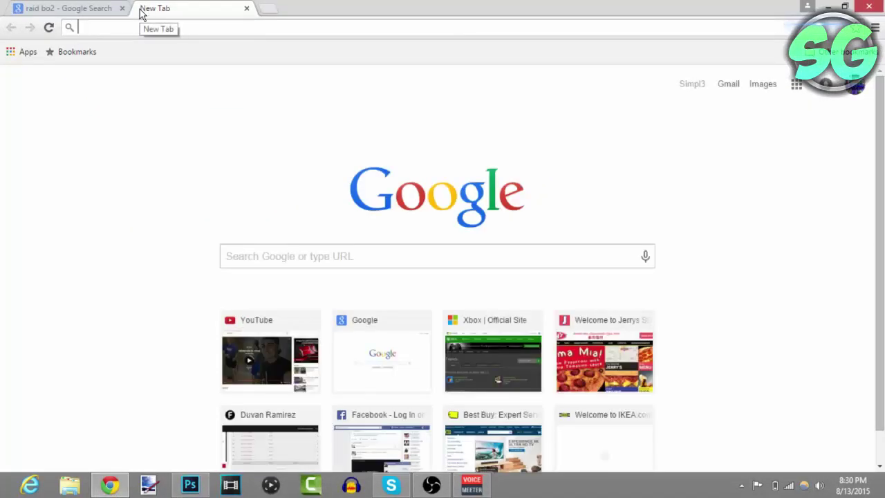
- Search Google Images for 'an94 bo2'
type("m")
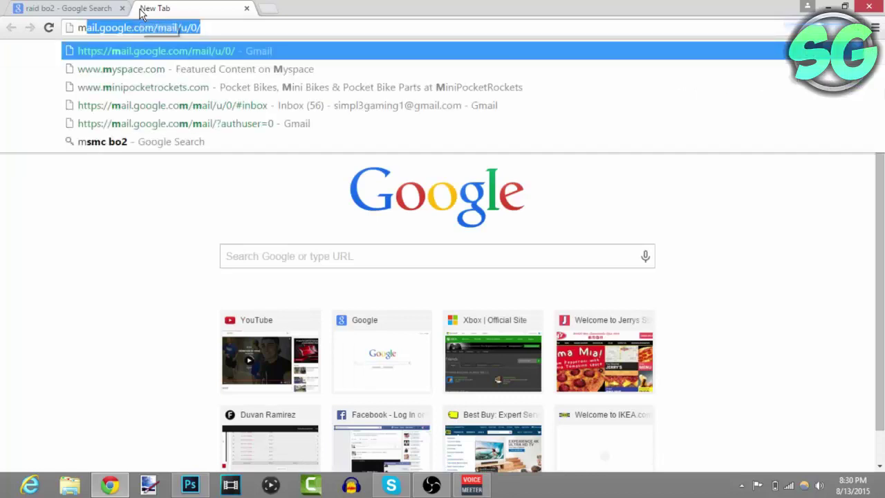
type("s")
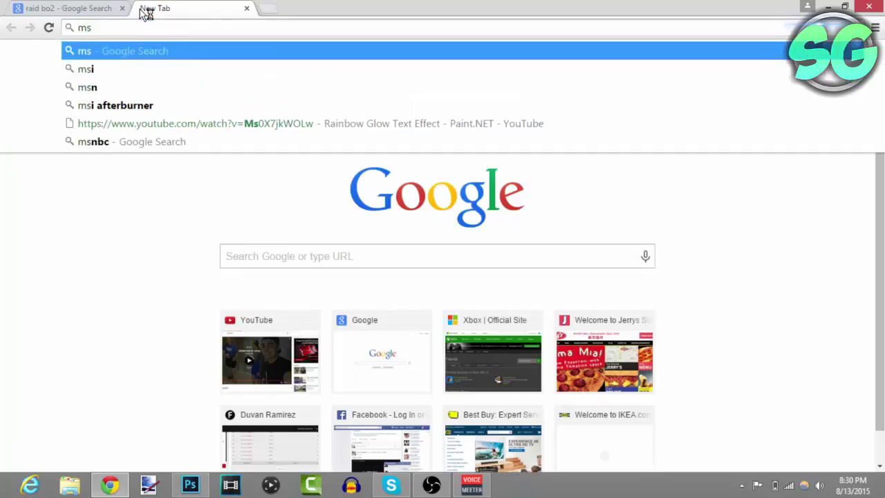
key("BackSpace")
key("BackSpace")
type("an")
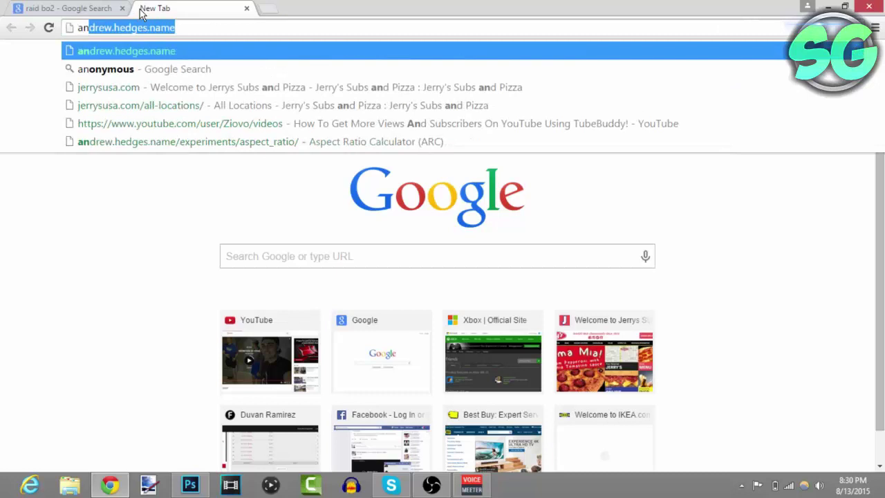
type("94 b")
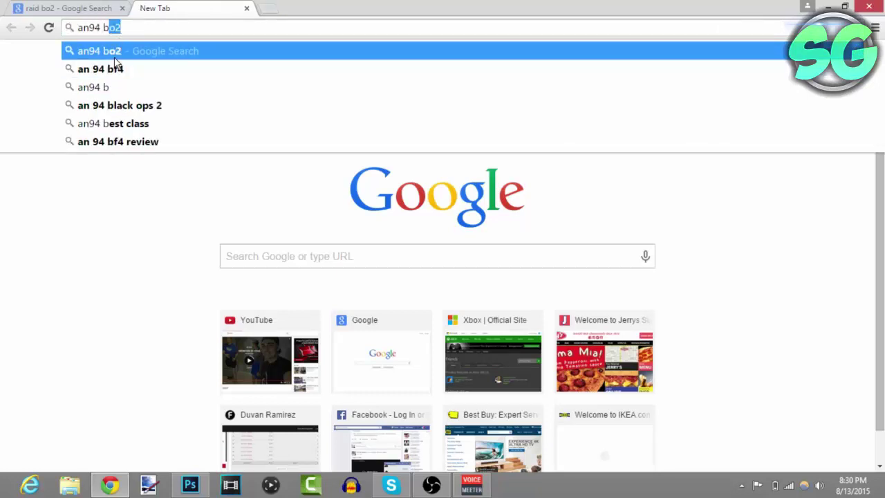
key("Return")
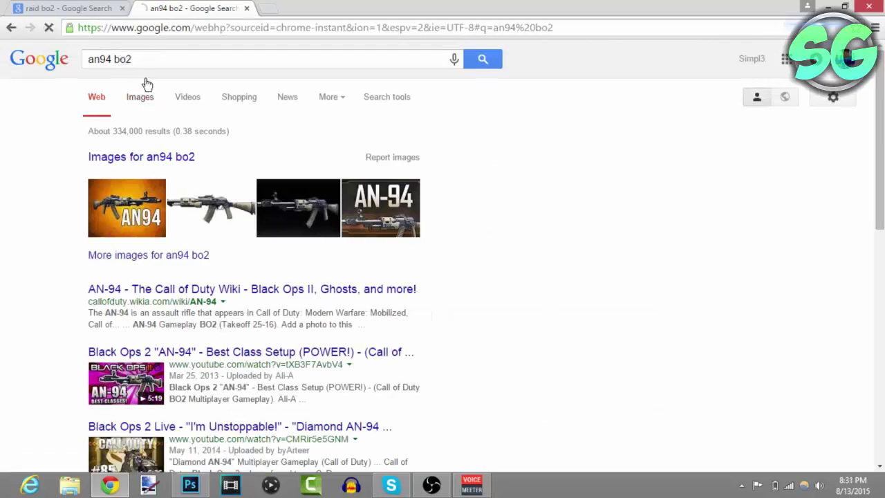
left_click(148, 96)
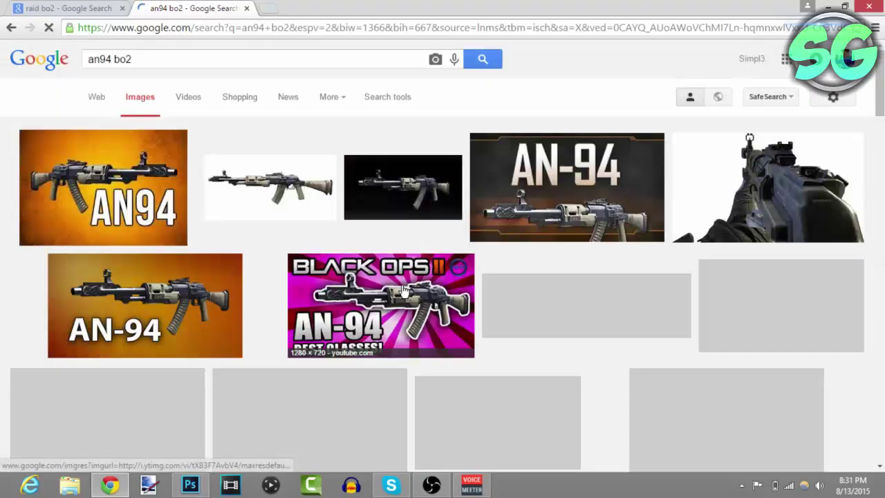
- Copy an AN-94 gun image and switch back to Photoshop
left_click(754, 186)
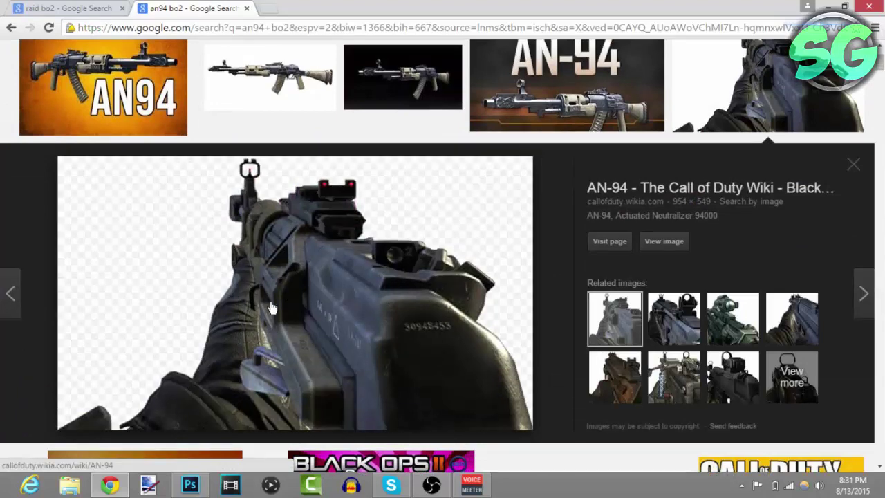
right_click(271, 304)
left_click(326, 239)
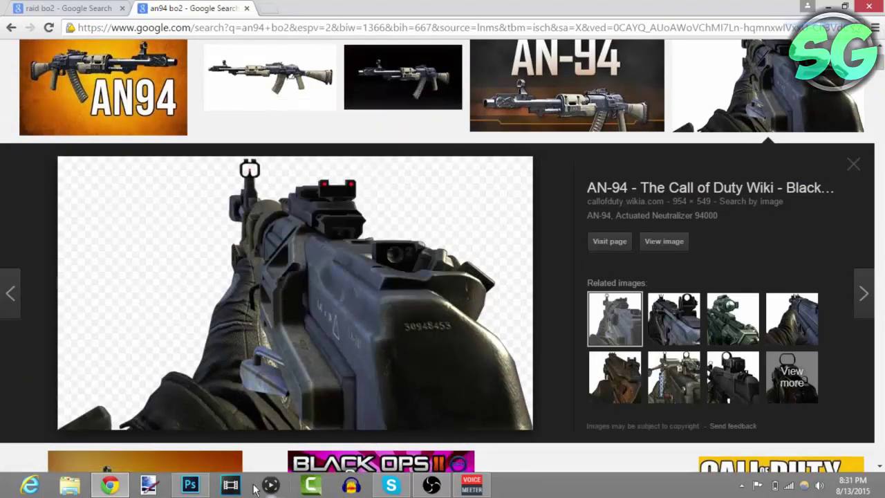
left_click(190, 484)
- Paste the AN-94 onto Layer 3, delete its black background with the Magic Wand, and deselect
key("v")
key("ctrl+v")
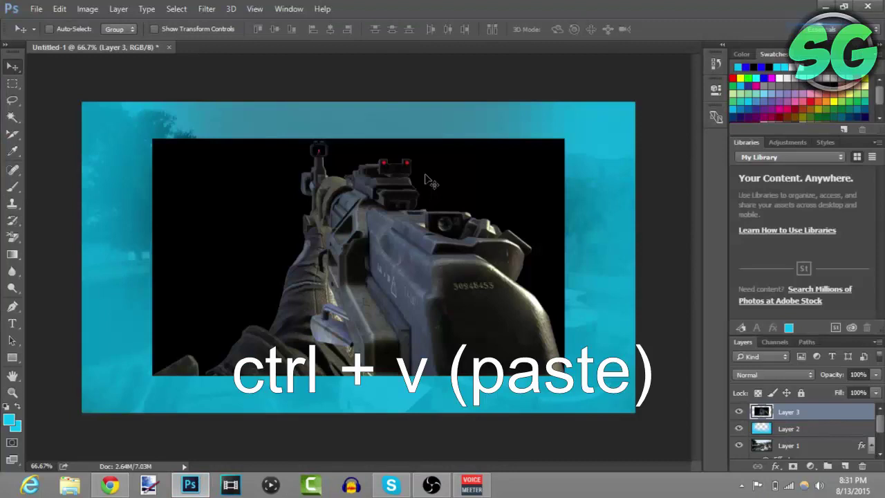
left_click(9, 121)
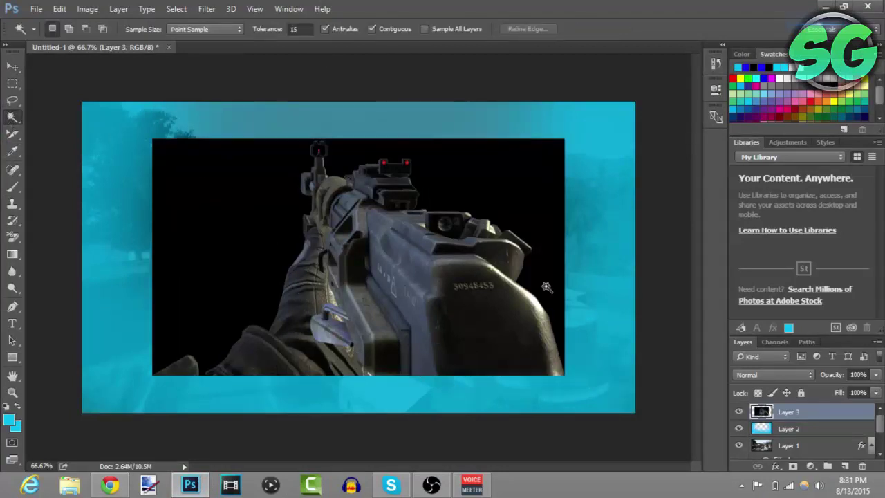
left_click(199, 219)
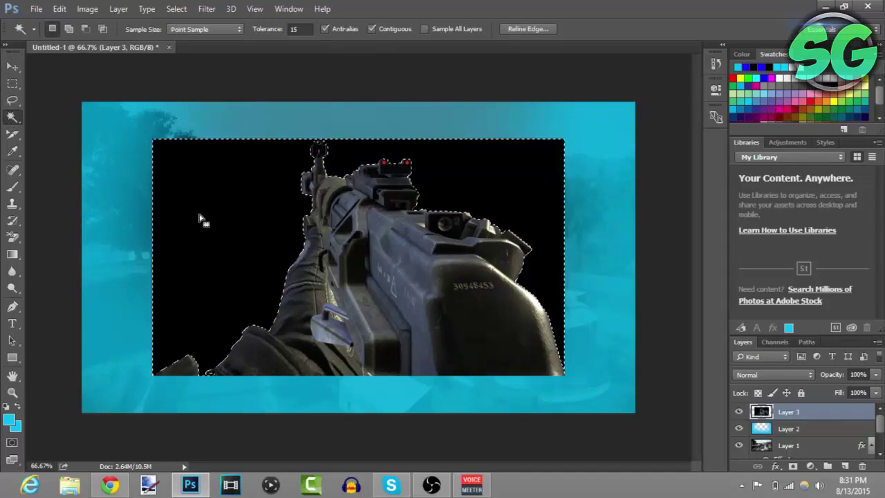
key("Delete")
key("ctrl+d")
right_click(327, 153)
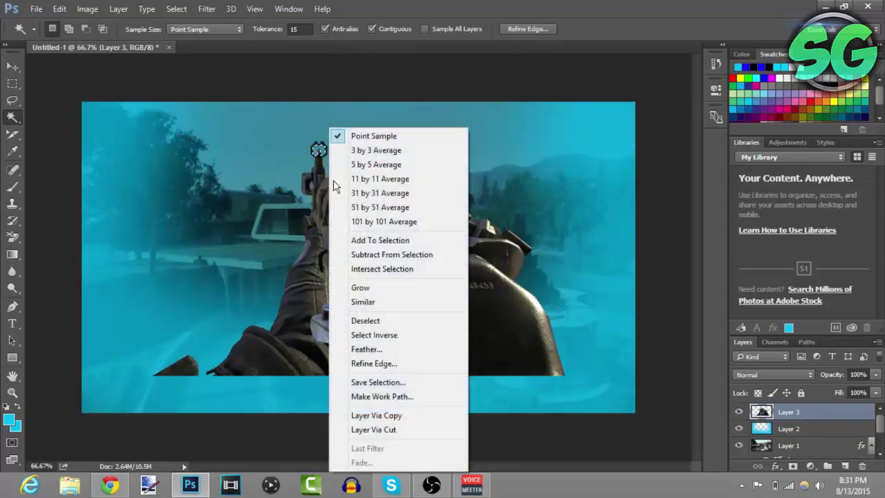
left_click(360, 323)
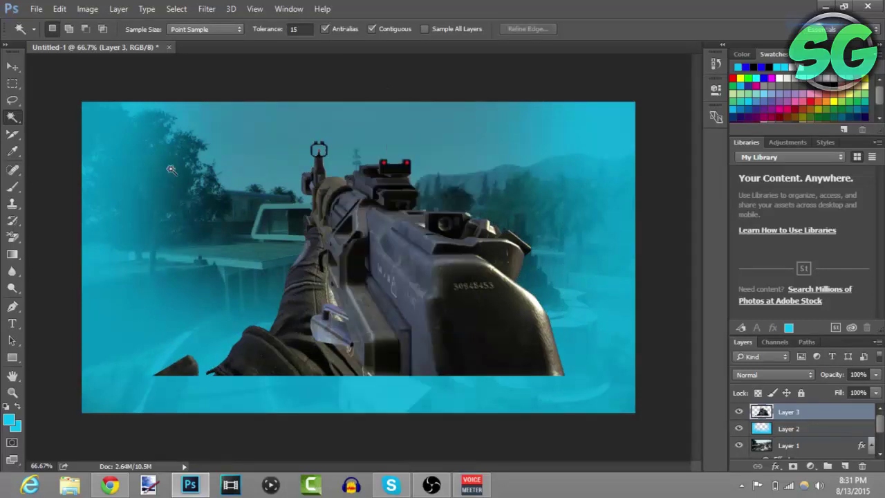
- Move the AN-94 to the lower right onto the bottom edge and scale it to about 87%
left_click(12, 68)
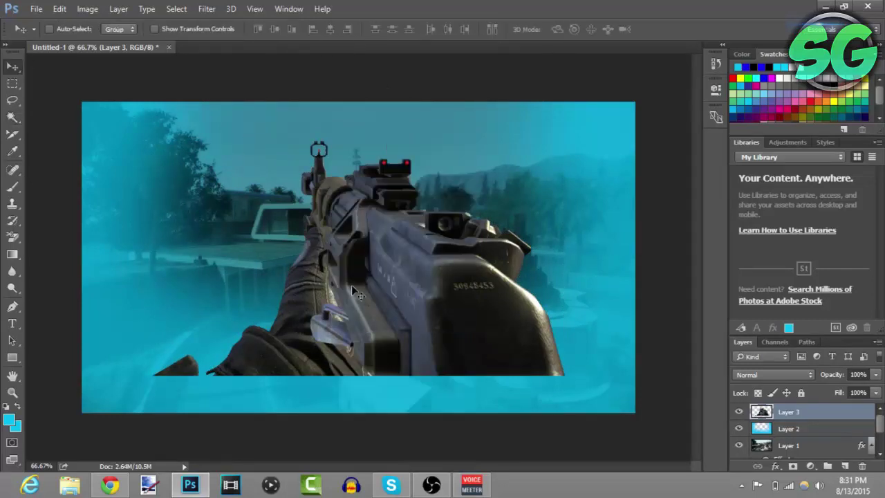
left_click_drag(352, 286, 424, 318)
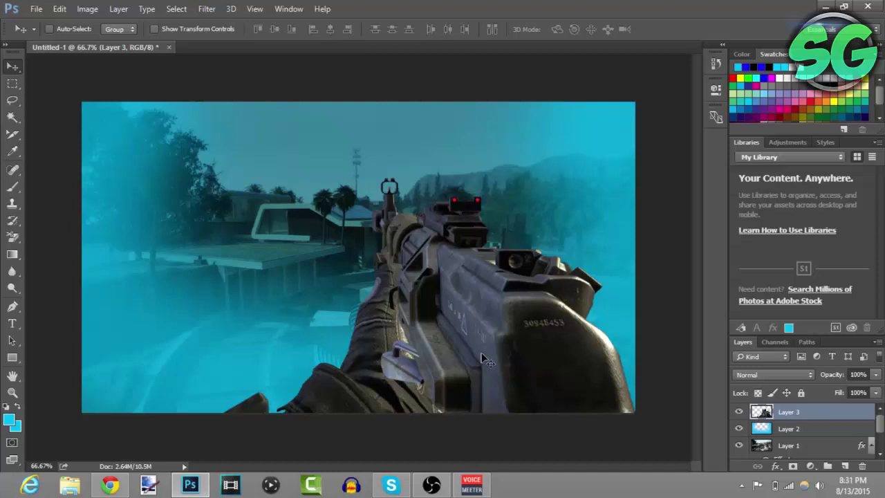
mouse_move(483, 343)
left_mouse_down()
mouse_move(488, 389)
mouse_move(488, 334)
mouse_move(492, 347)
left_mouse_up()
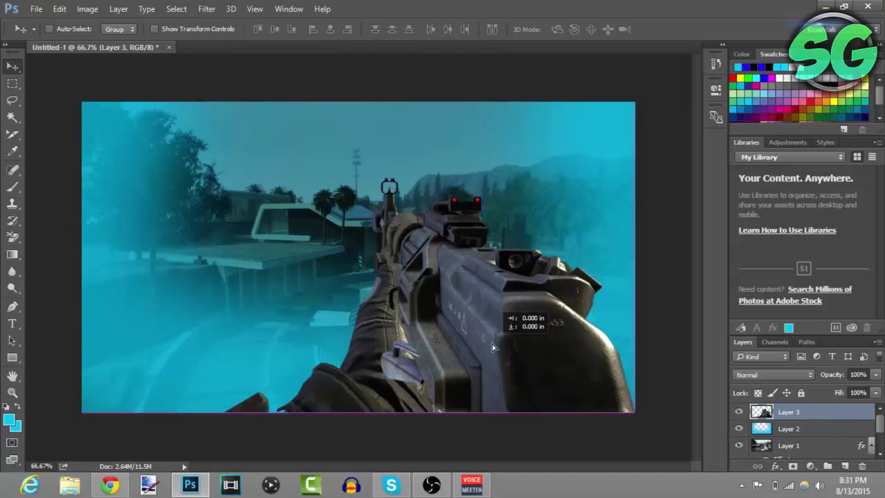
key("ctrl")
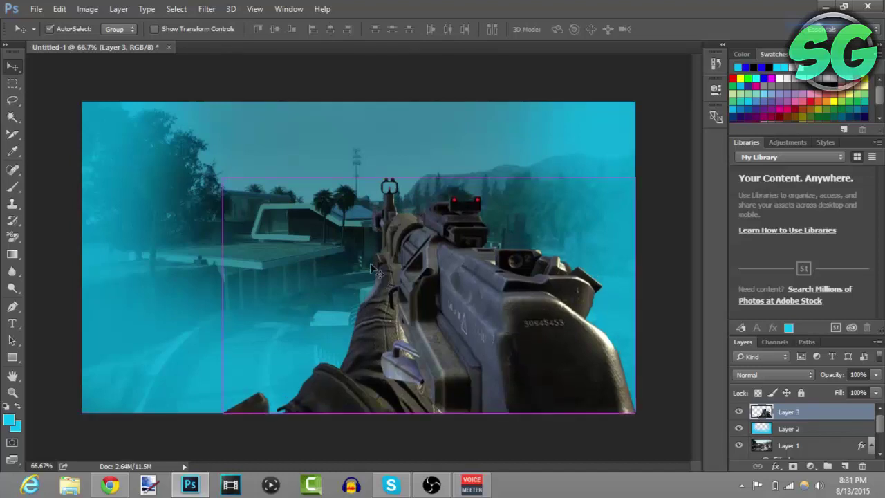
key("ctrl+t")
left_click_drag(222, 179, 276, 211)
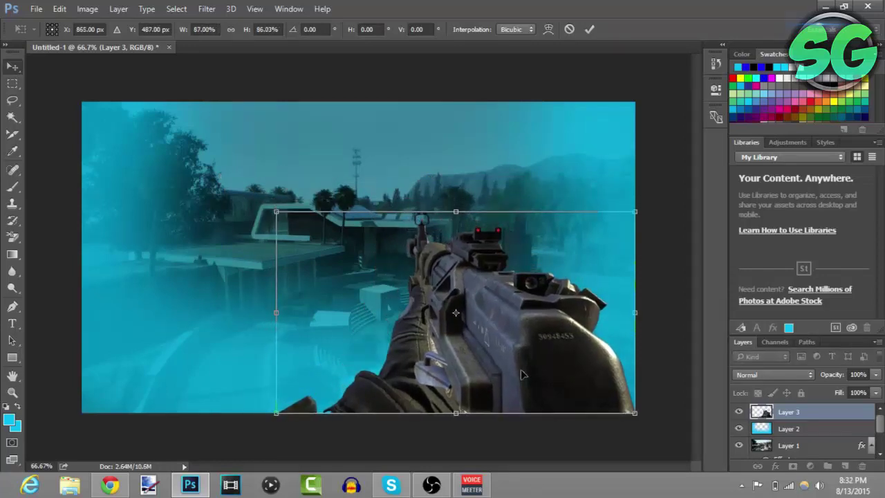
key("Return")
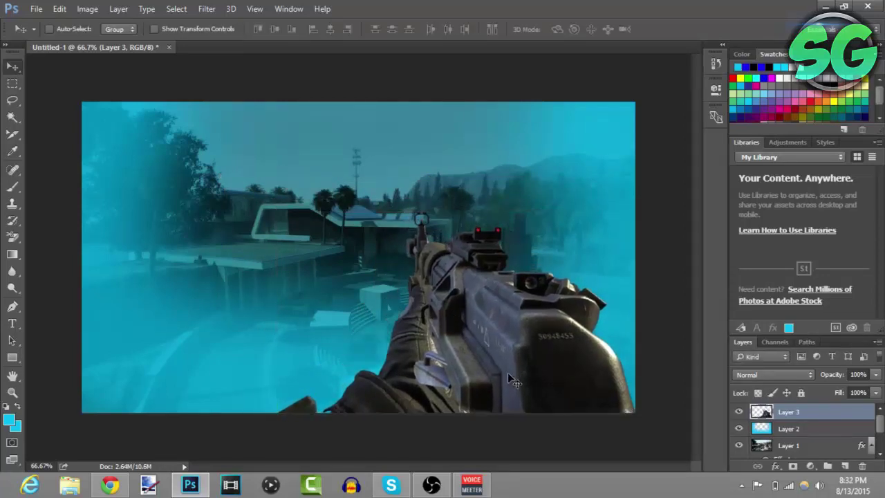
- Give the gun layer a cyan Outer Glow sampled from the image, 75% opacity, 7% spread, 62 px size
right_click(824, 413)
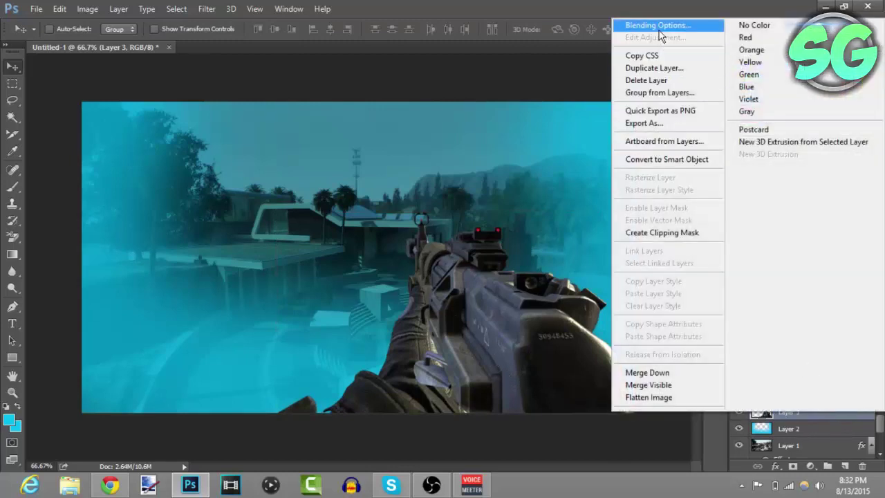
left_click(658, 29)
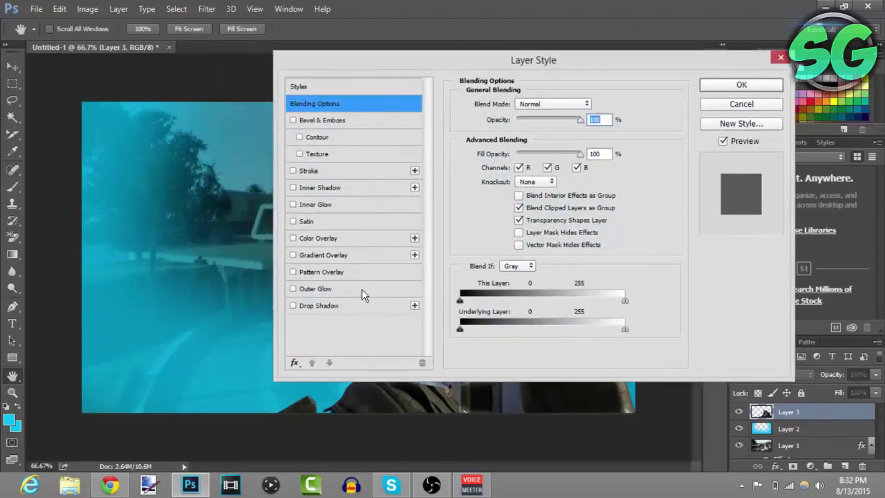
left_click(317, 291)
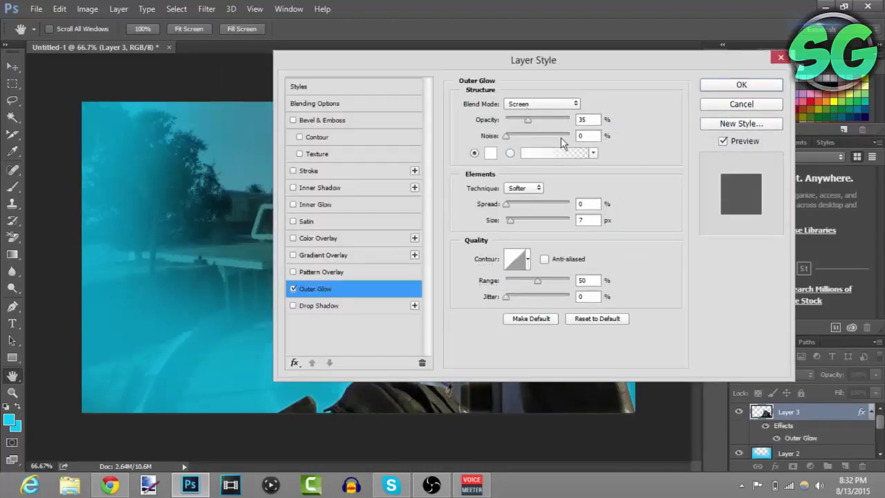
left_click(486, 152)
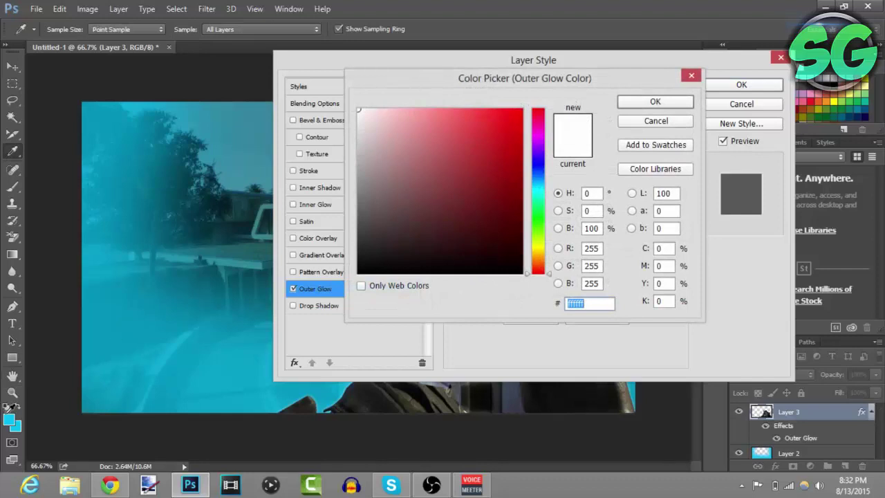
left_click(179, 346)
left_click(655, 101)
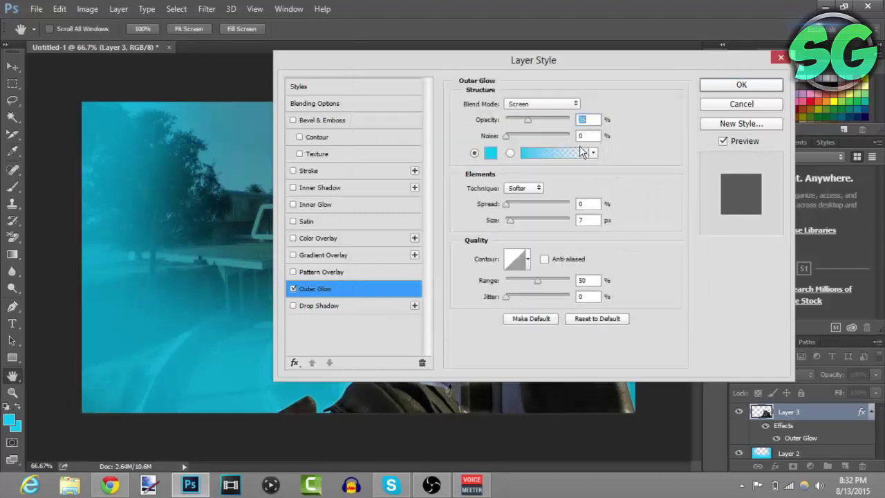
left_click_drag(529, 121, 544, 121)
key("BackSpace")
type("75")
left_click_drag(538, 66, 699, 186)
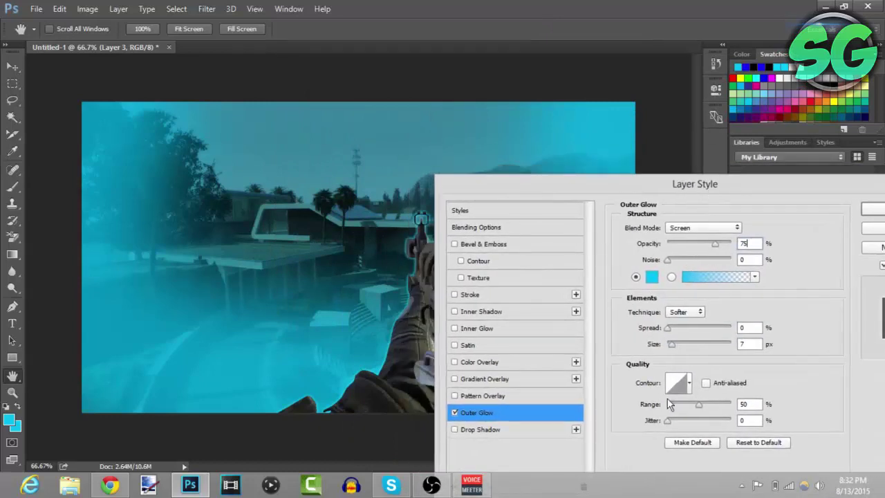
left_click_drag(671, 349, 676, 351)
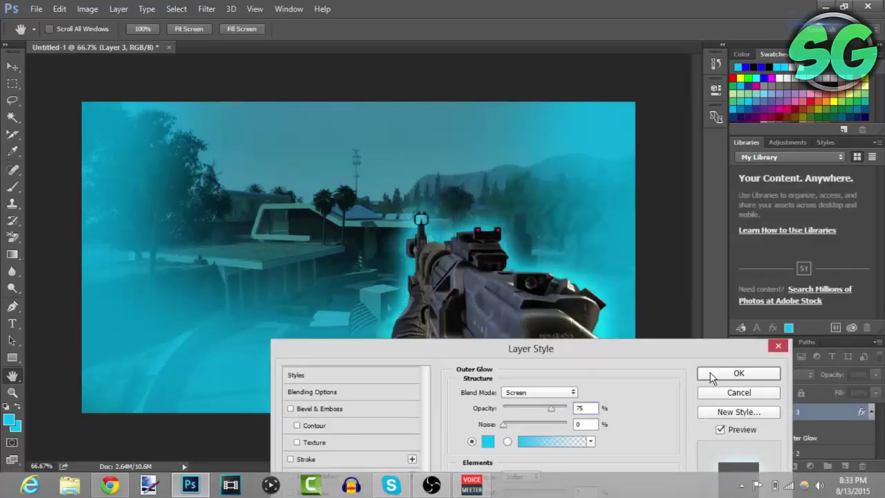
left_click_drag(544, 353, 681, 181)
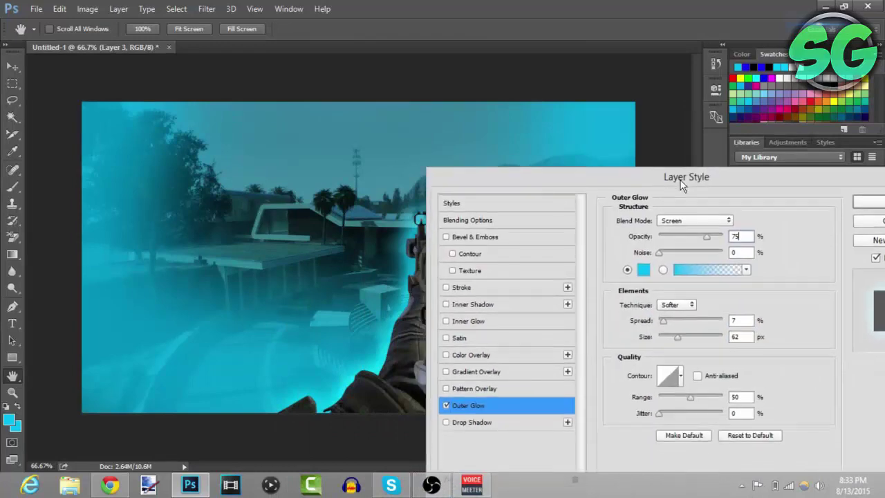
- Add a black Color Overlay to the gun layer and bring its opacity toward 70%
left_click(465, 353)
left_click(748, 220)
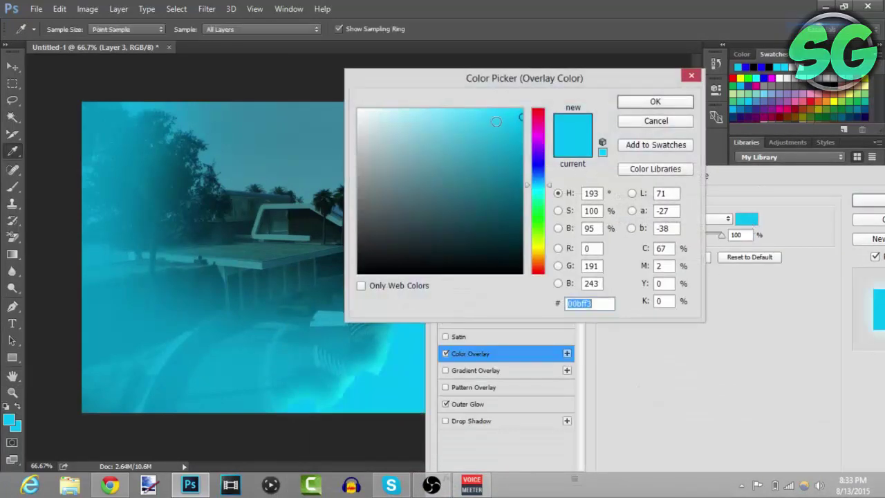
left_click_drag(496, 122, 503, 316)
left_click(632, 103)
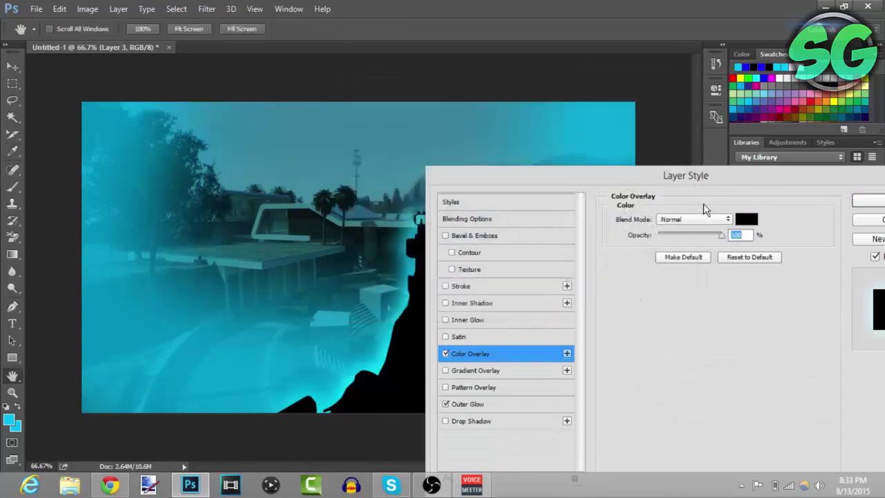
left_click_drag(710, 239, 703, 239)
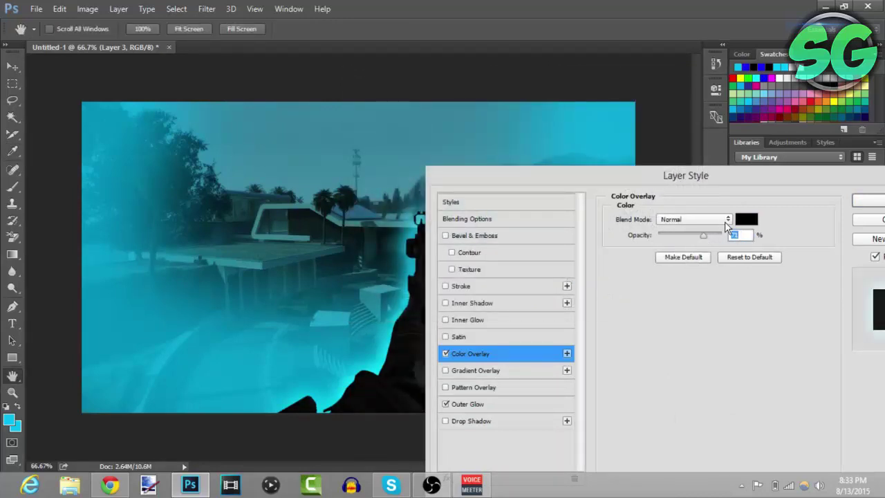
key("BackSpace")
type("75")
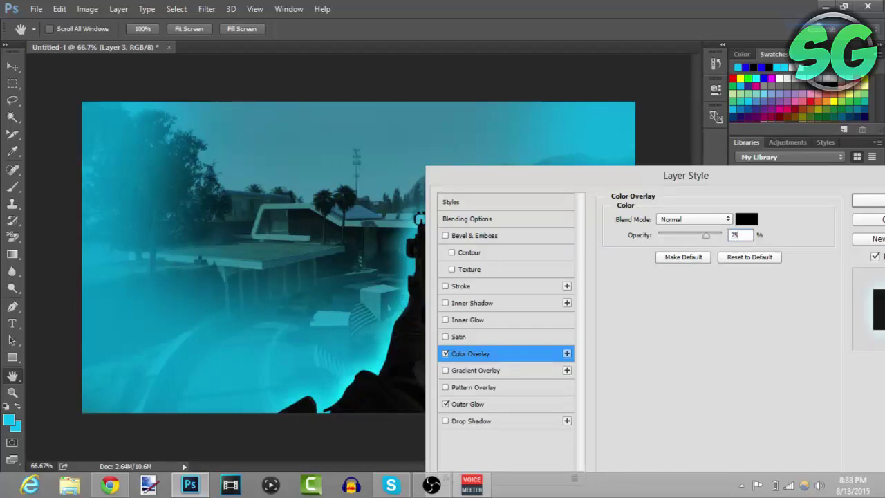
key("BackSpace")
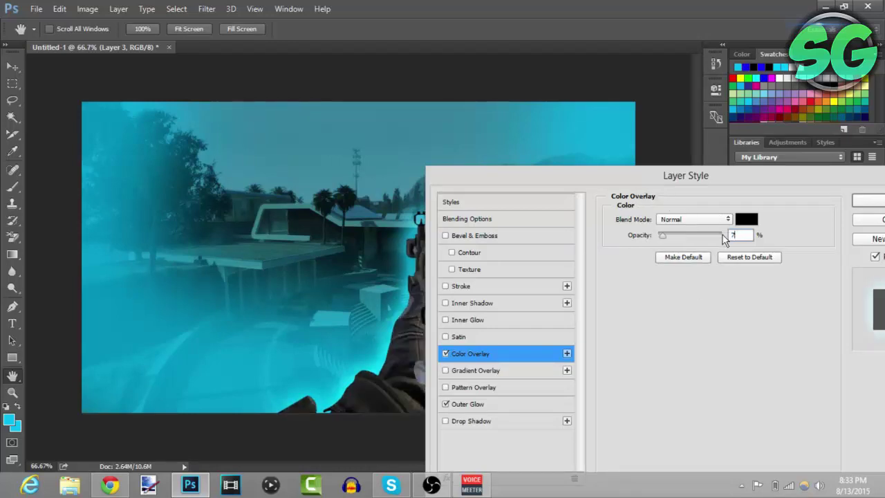
type("6")
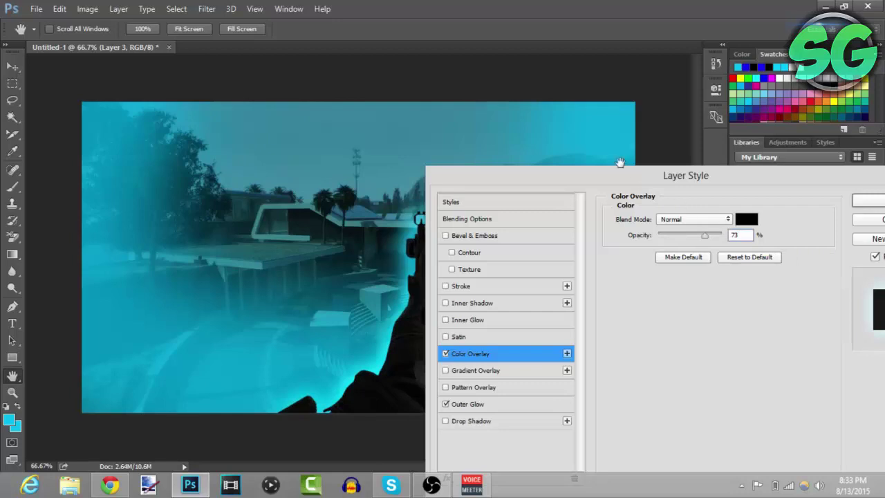
left_click_drag(619, 174, 524, 269)
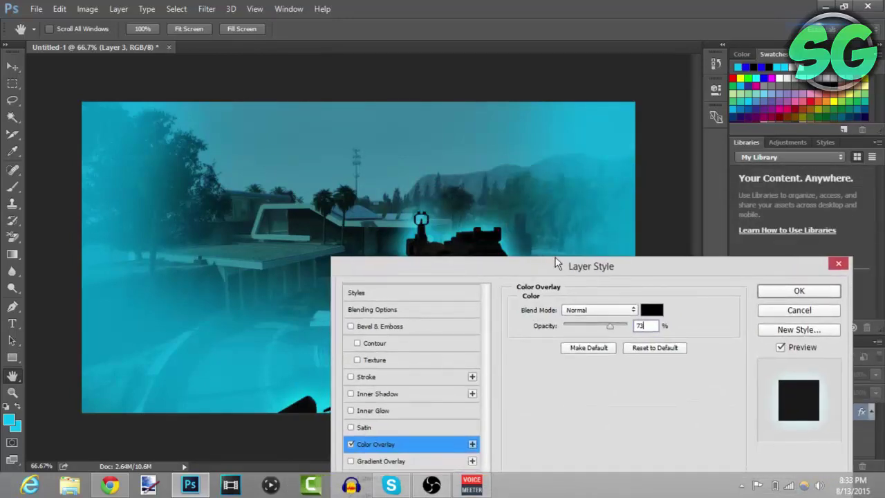
key("BackSpace")
- Finish the overlay opacity at 70% and confirm the gun's layer style
type("0")
left_click(799, 293)
key("v")
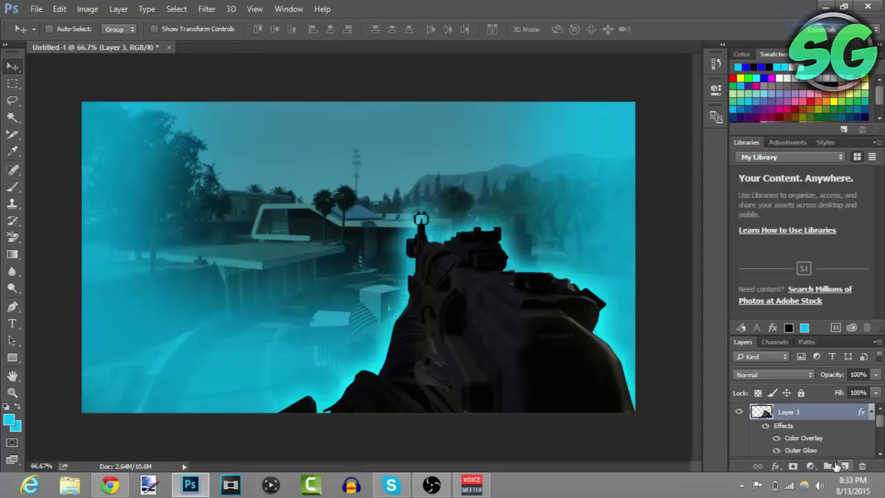
- Add a new layer and place white 'THE BEST' text at the top left
left_click(845, 466)
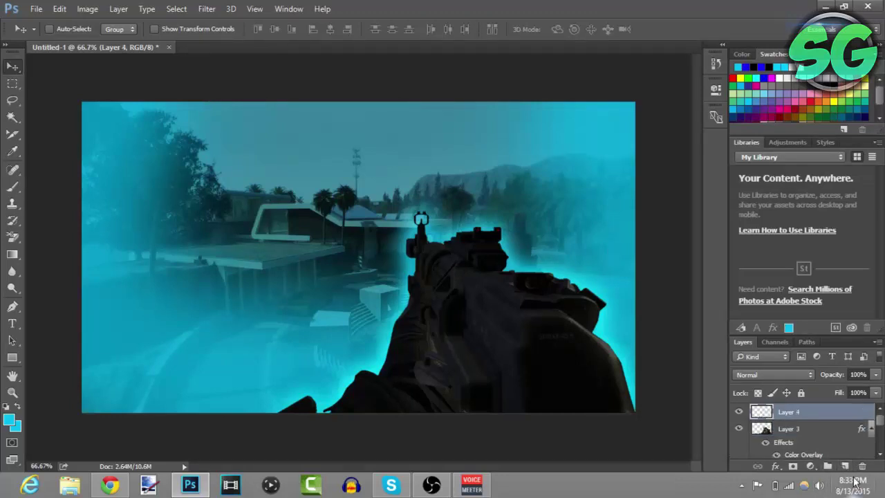
left_click(12, 323)
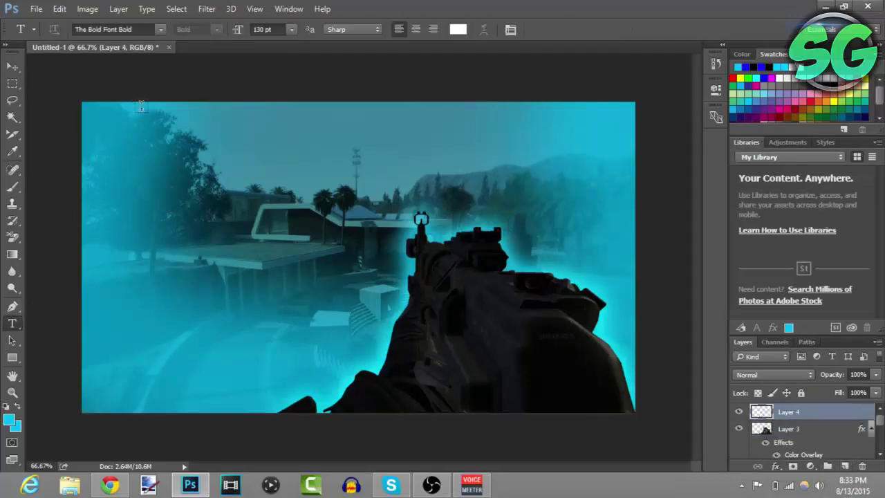
left_click(129, 175)
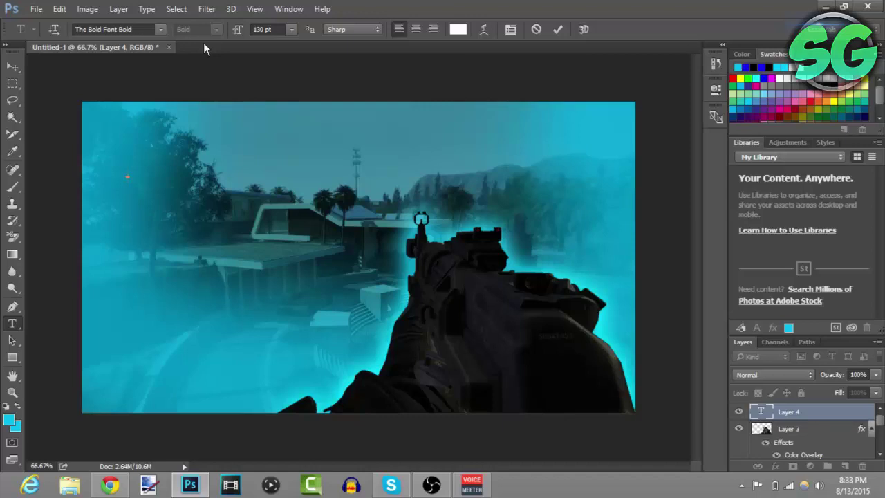
type("THW")
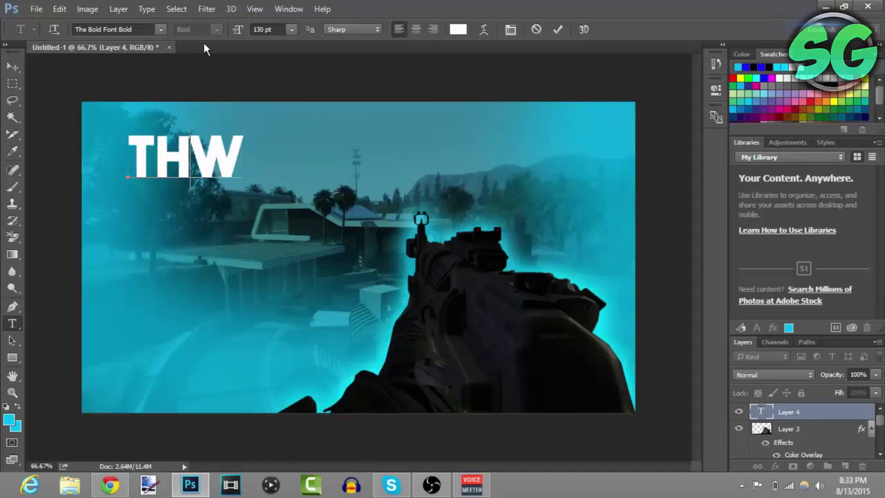
key("BackSpace")
type("E")
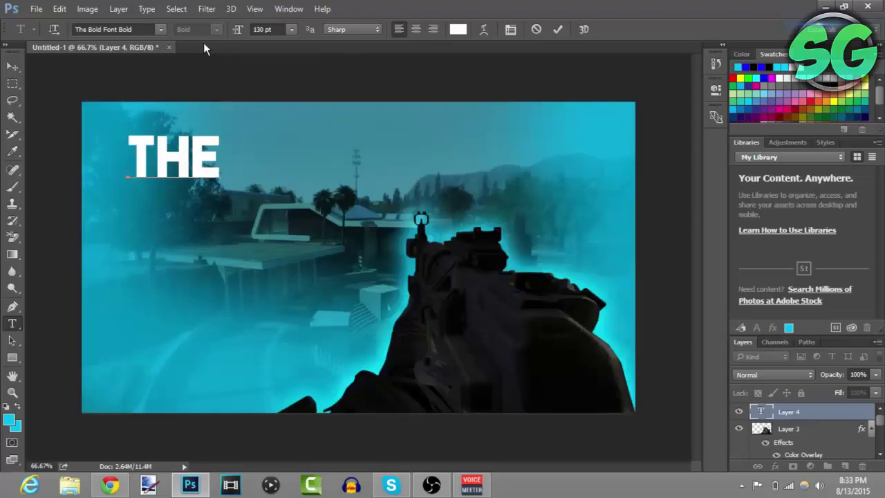
type(" BEST")
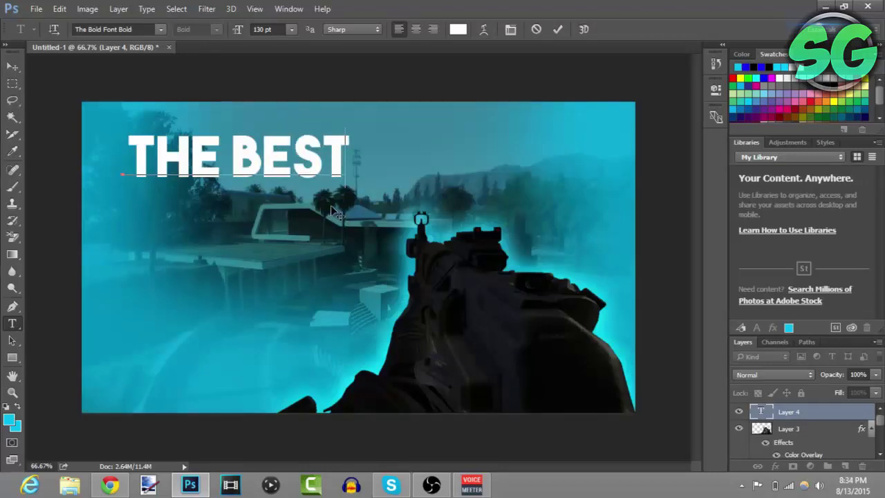
left_click_drag(338, 215, 322, 206)
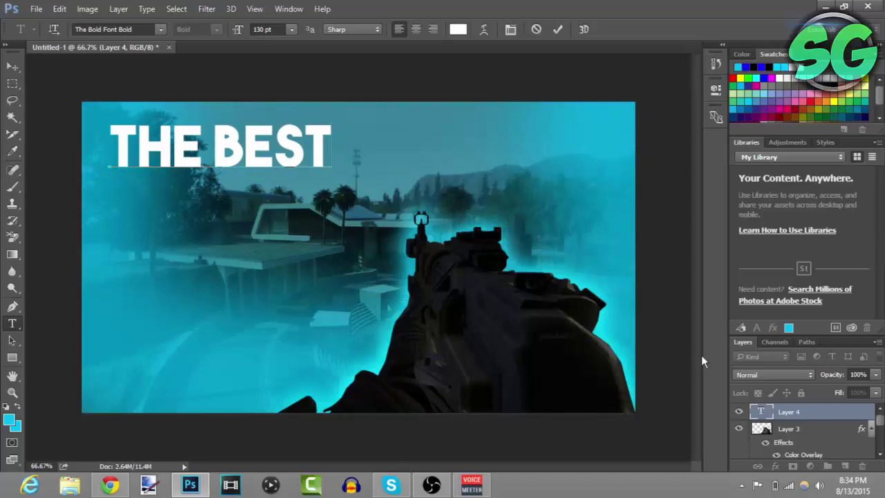
left_click(12, 66)
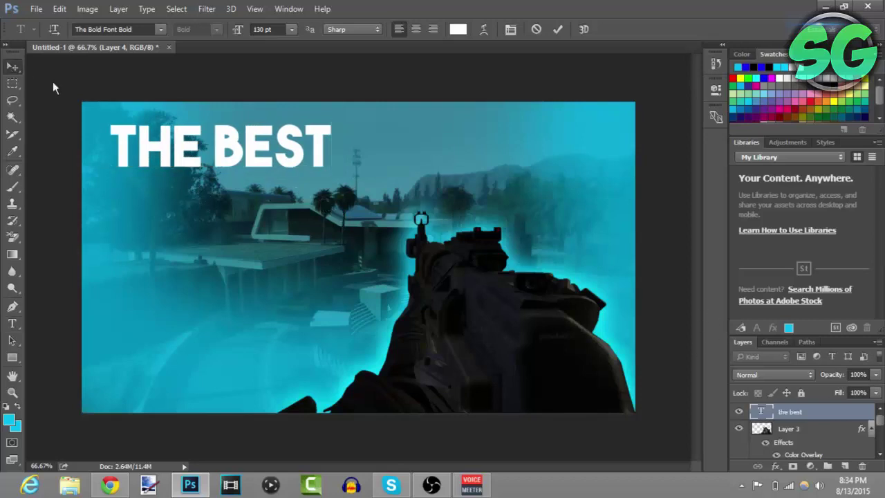
- Add a new layer with 'GAME EVER !' text just below THE BEST
left_click(845, 466)
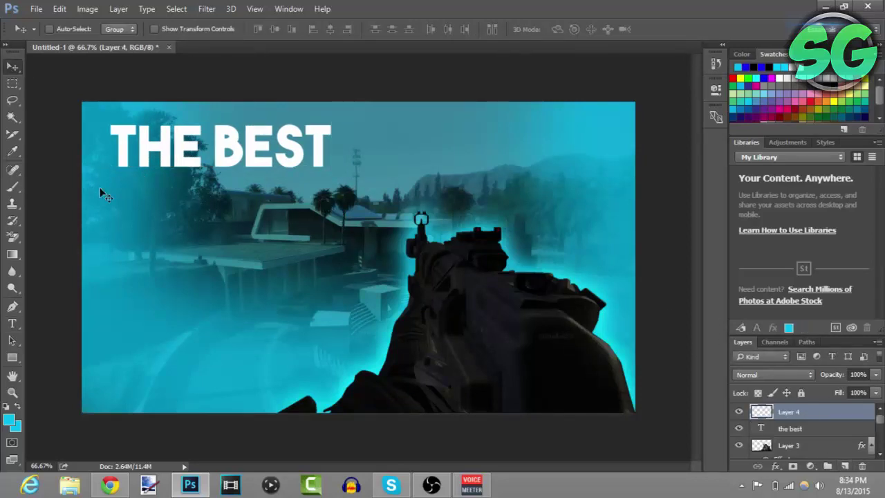
left_click(12, 323)
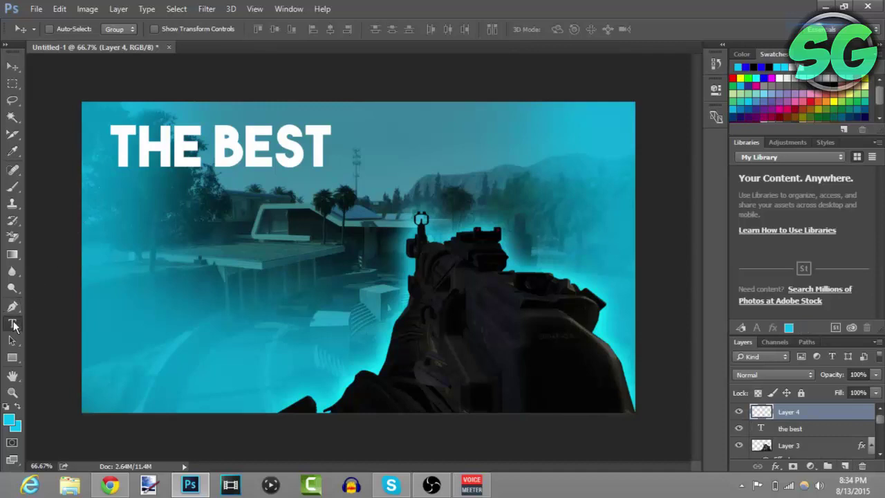
left_click(101, 198)
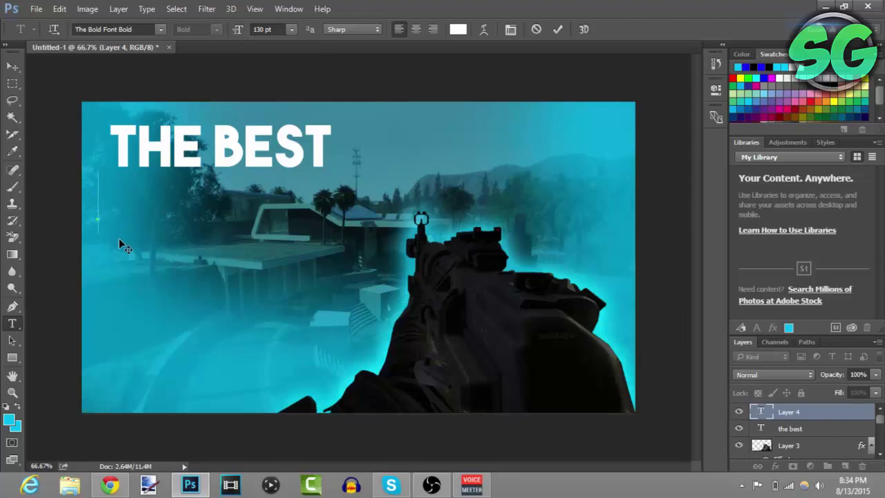
type("game ever")
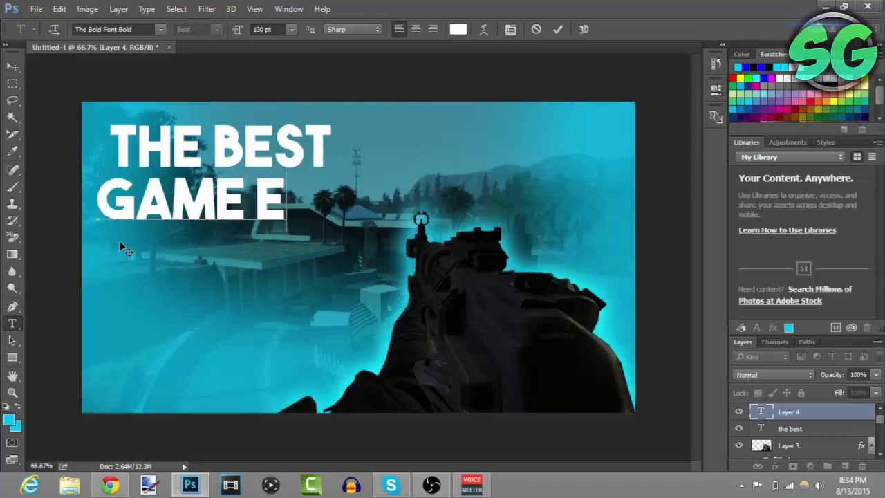
type(" !")
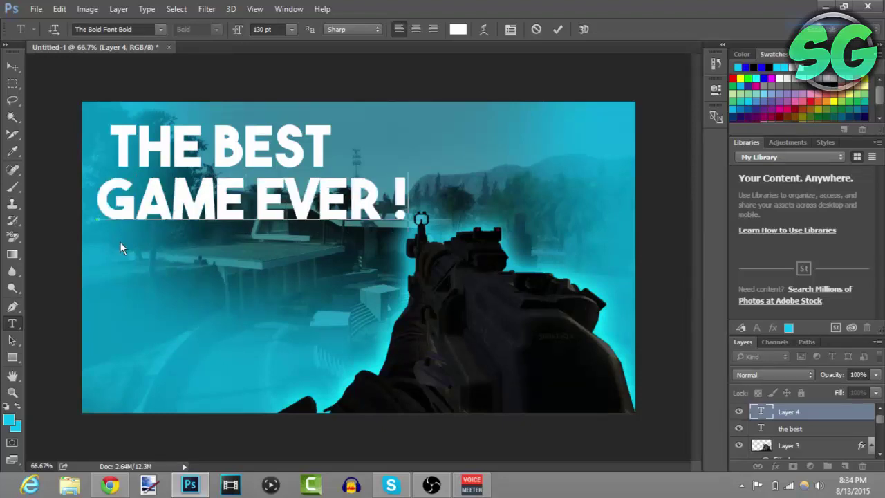
left_click_drag(193, 259, 184, 260)
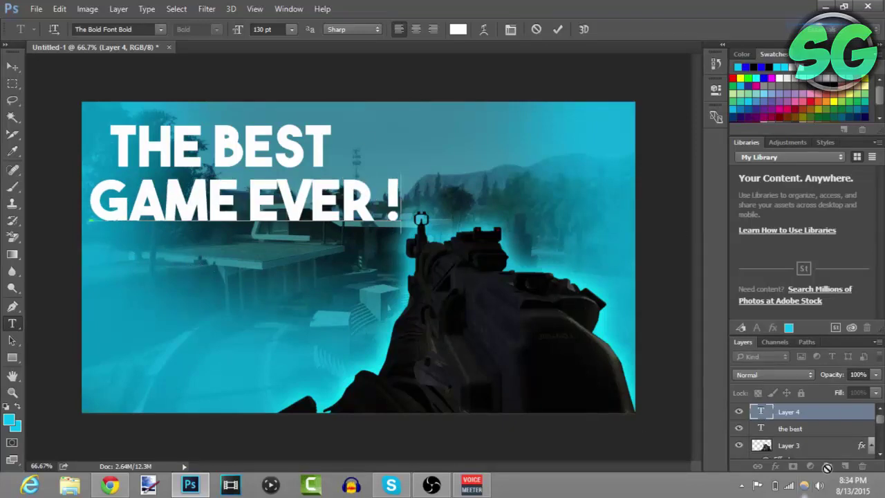
left_click(830, 428)
- Apply a black drop shadow (73% opacity, 90°, 12 px distance, 7 px size) to THE BEST
right_click(830, 429)
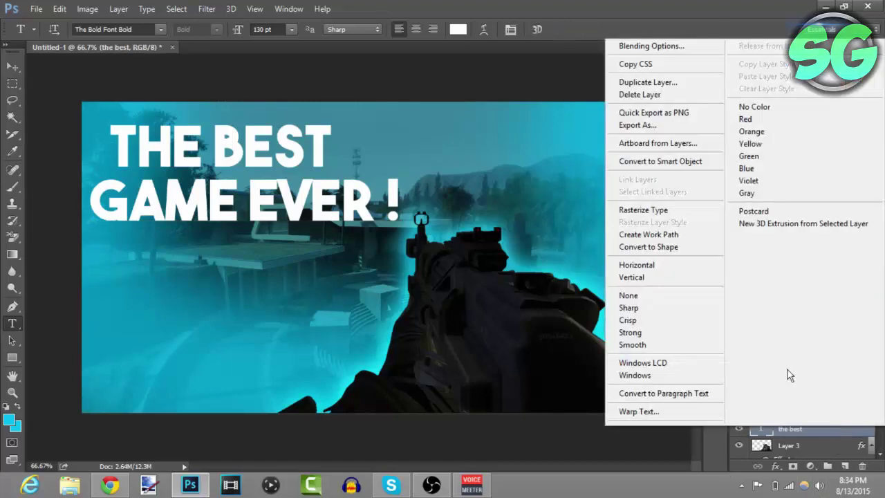
left_click(660, 43)
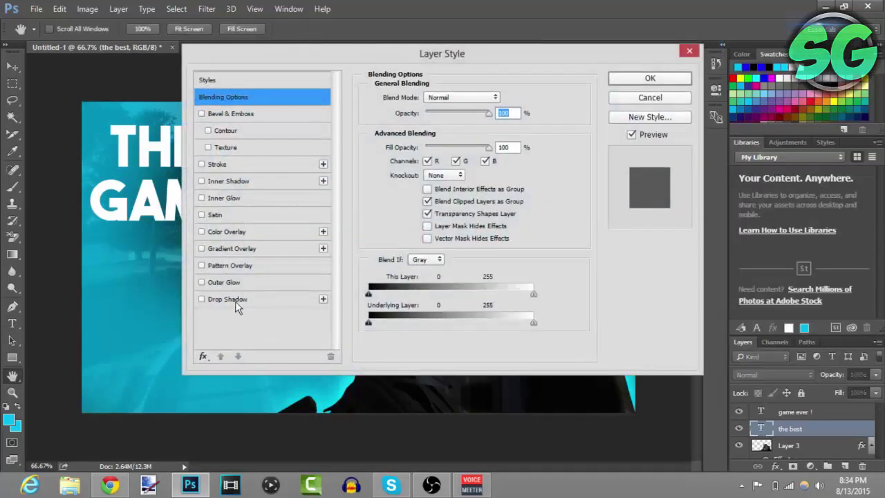
left_click(235, 302)
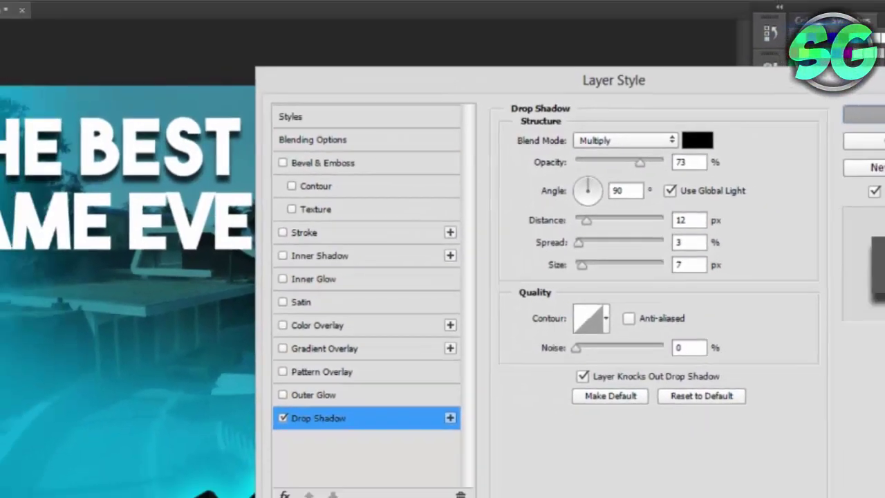
left_click(881, 111)
- Give 'GAME EVER !' a cyan 00bff3 Color Overlay plus a black drop shadow
right_click(786, 413)
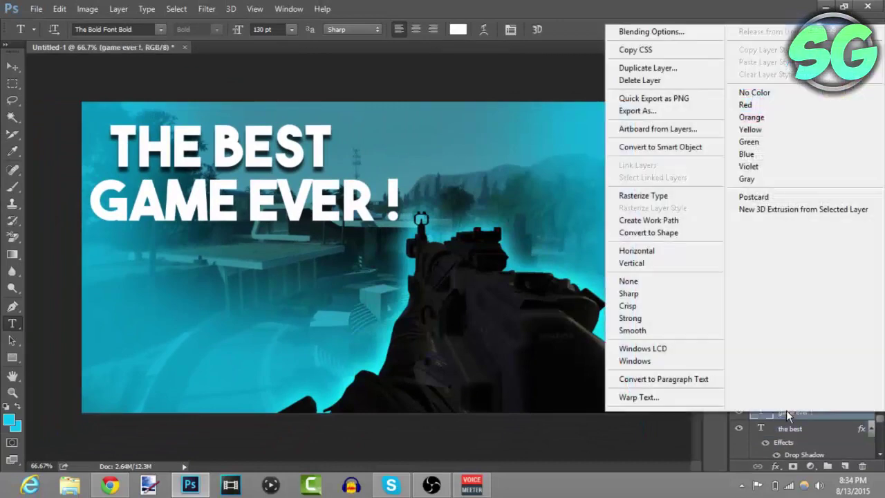
key("Escape")
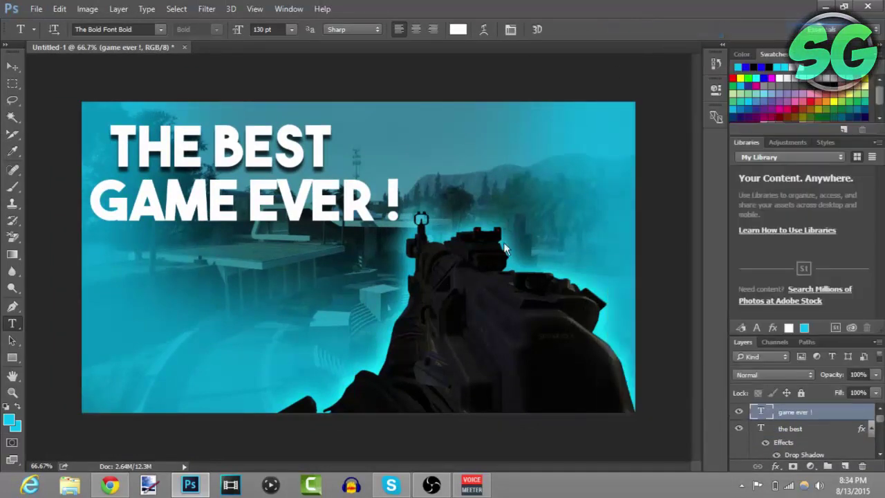
key("space")
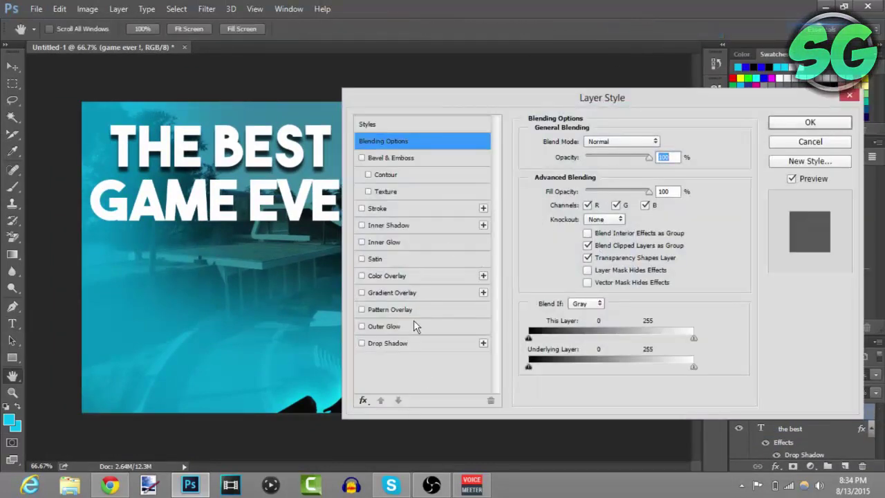
left_click(392, 281)
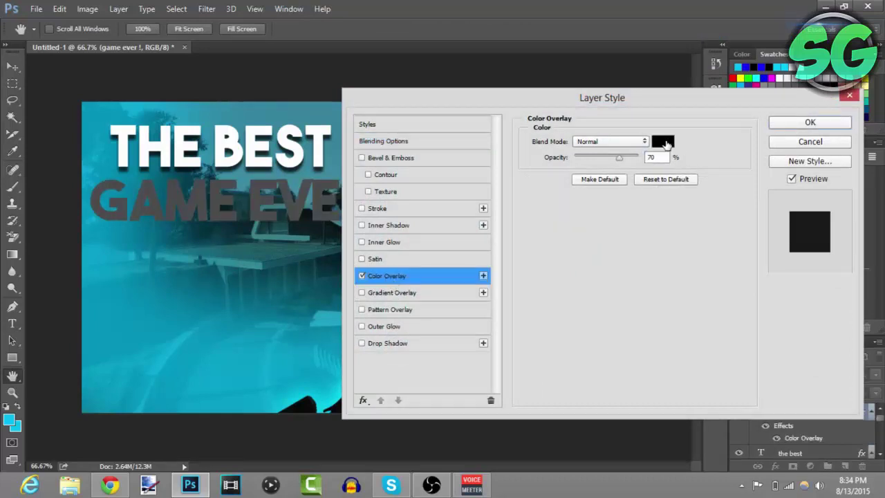
left_click(674, 142)
left_click(13, 419)
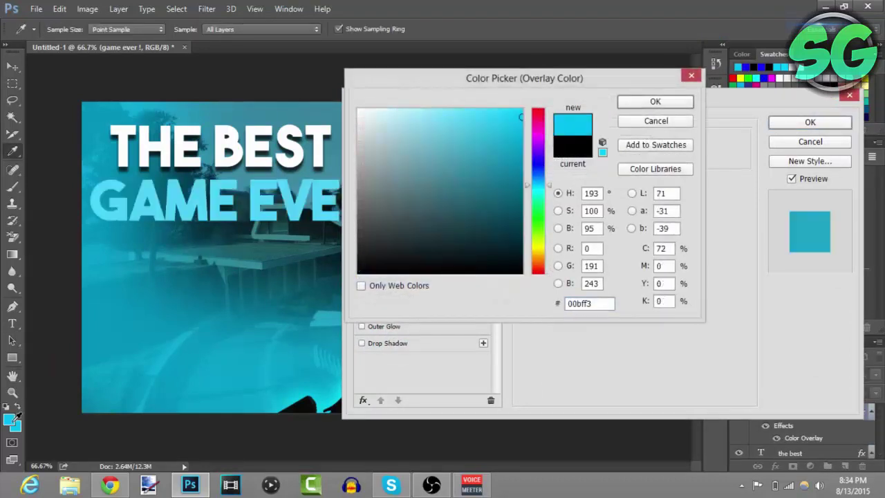
left_click(654, 102)
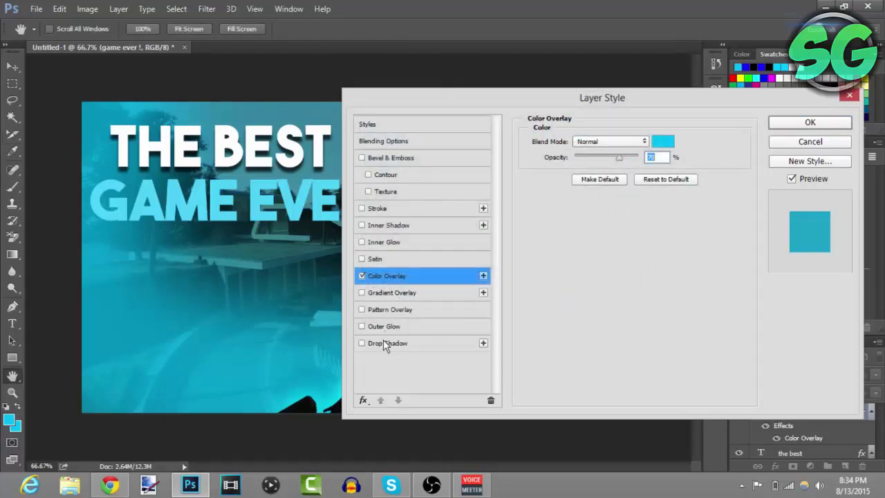
left_click(386, 342)
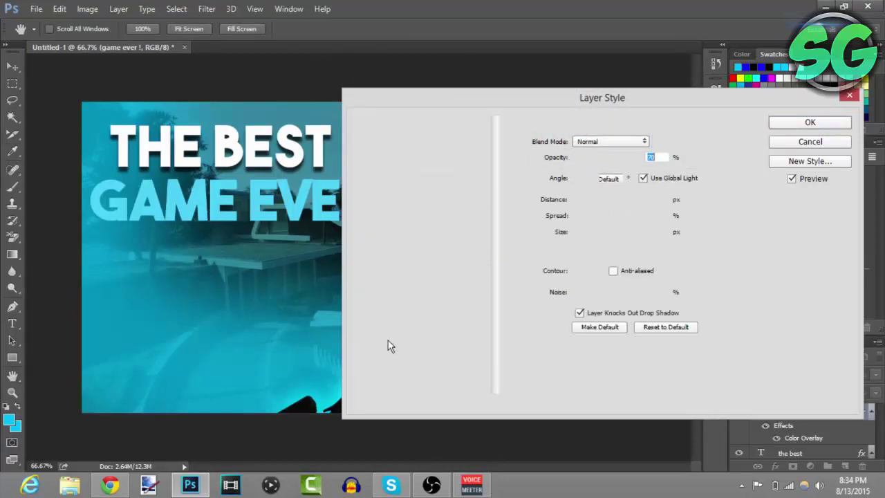
left_click(810, 121)
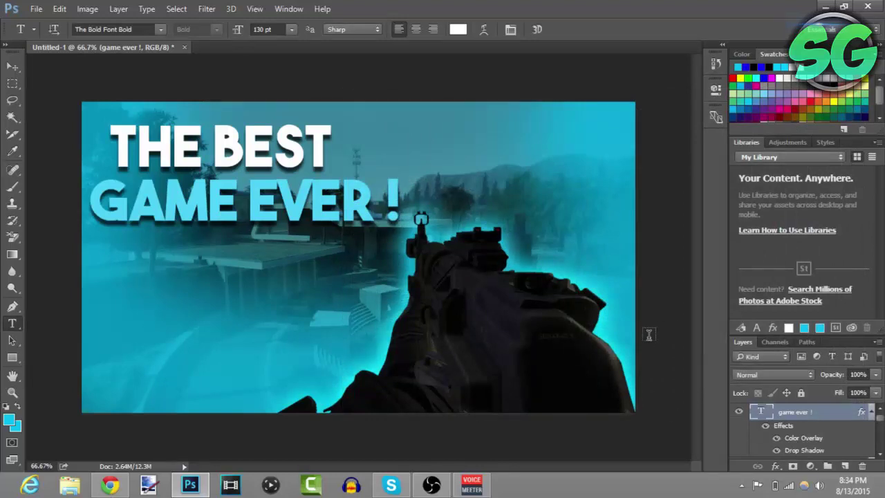